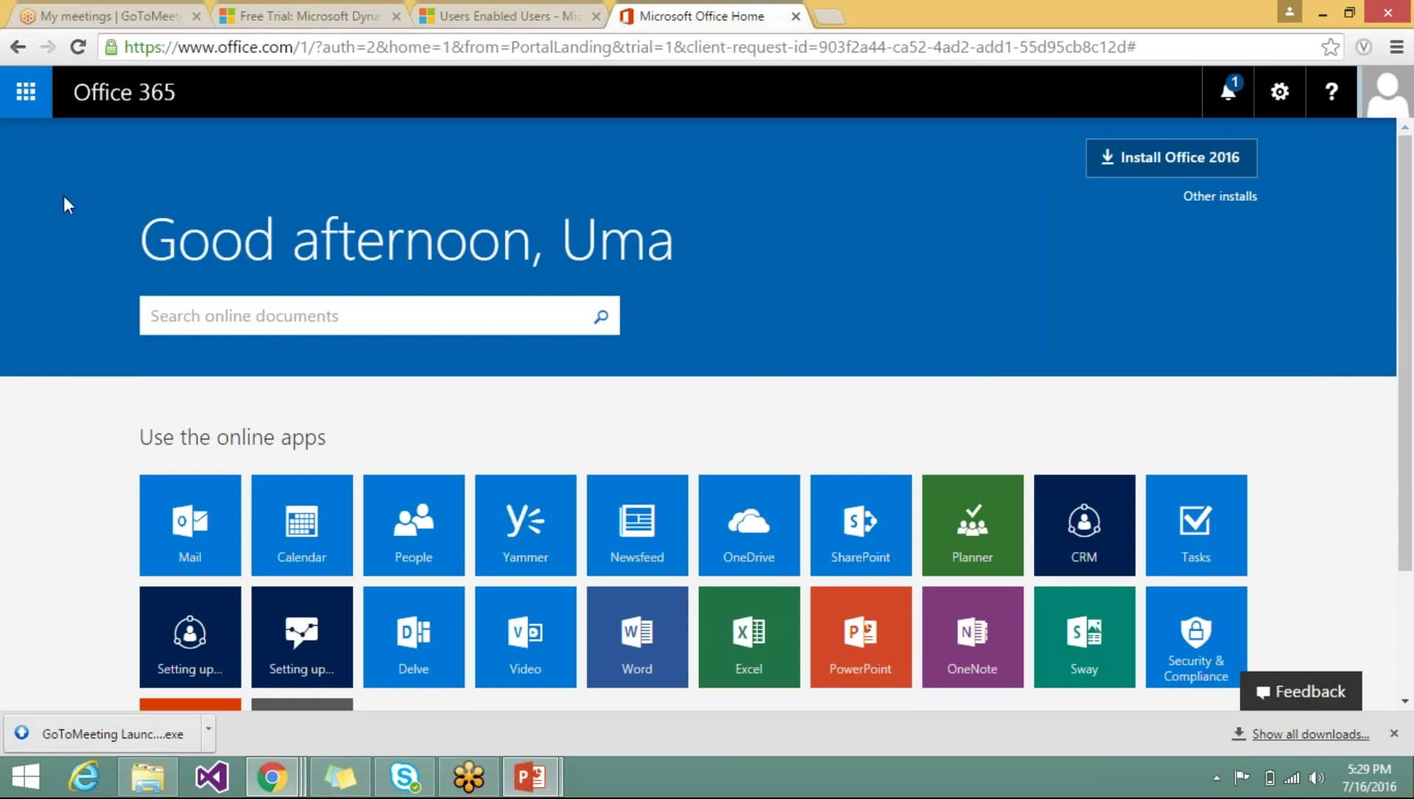
Step: Open the Office 365 Admin app, dismiss the welcome message and switch to the old admin center
left_click(24, 100)
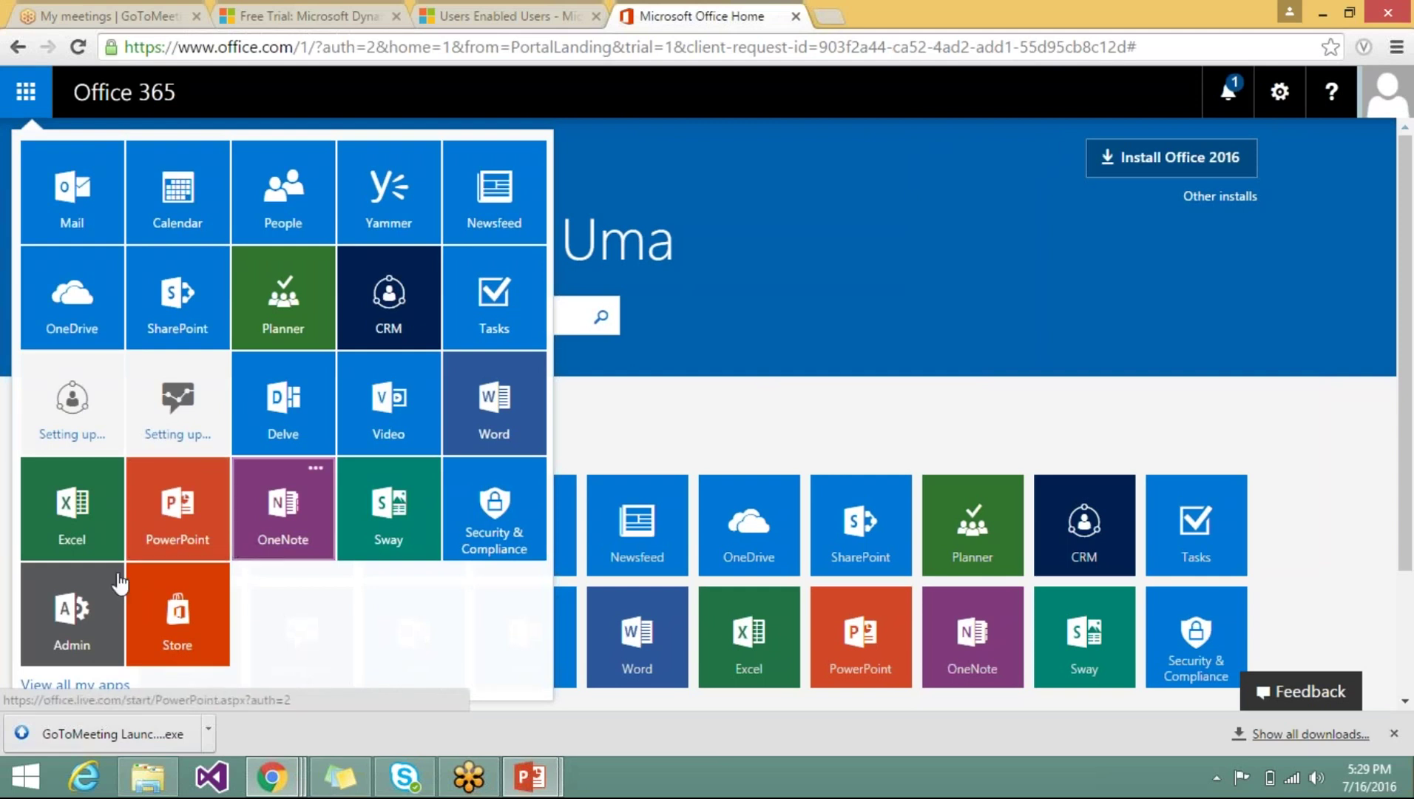
left_click(85, 624)
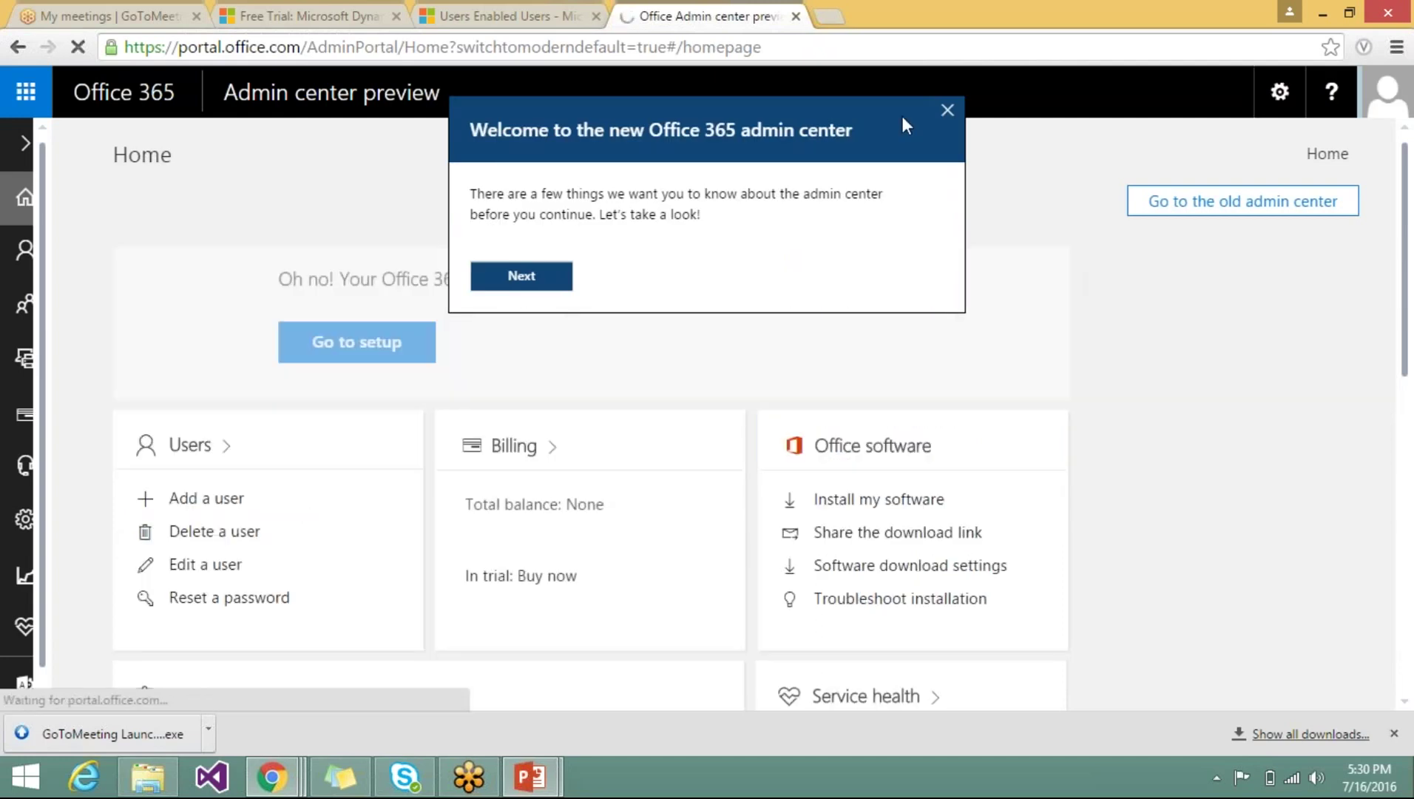
left_click(949, 118)
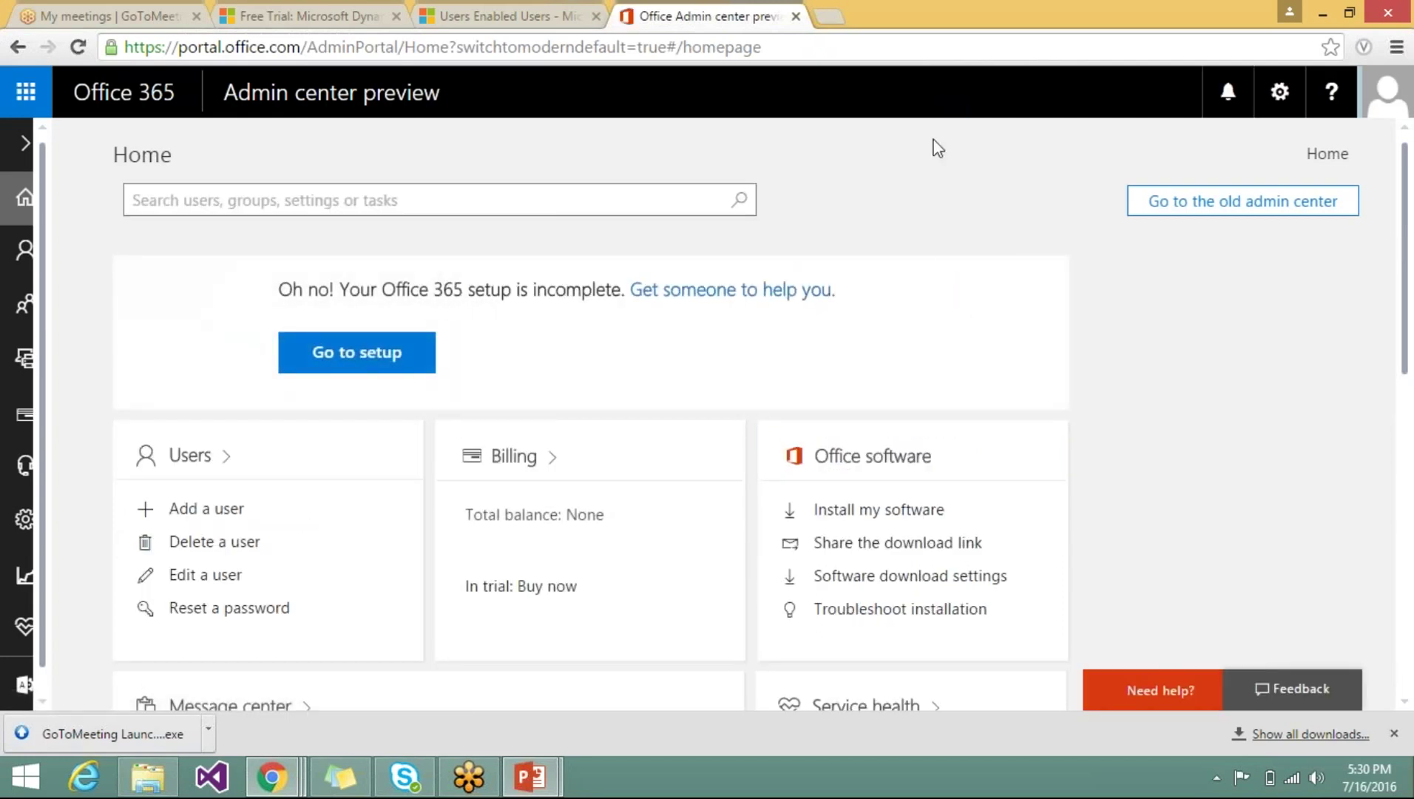
left_click(1218, 209)
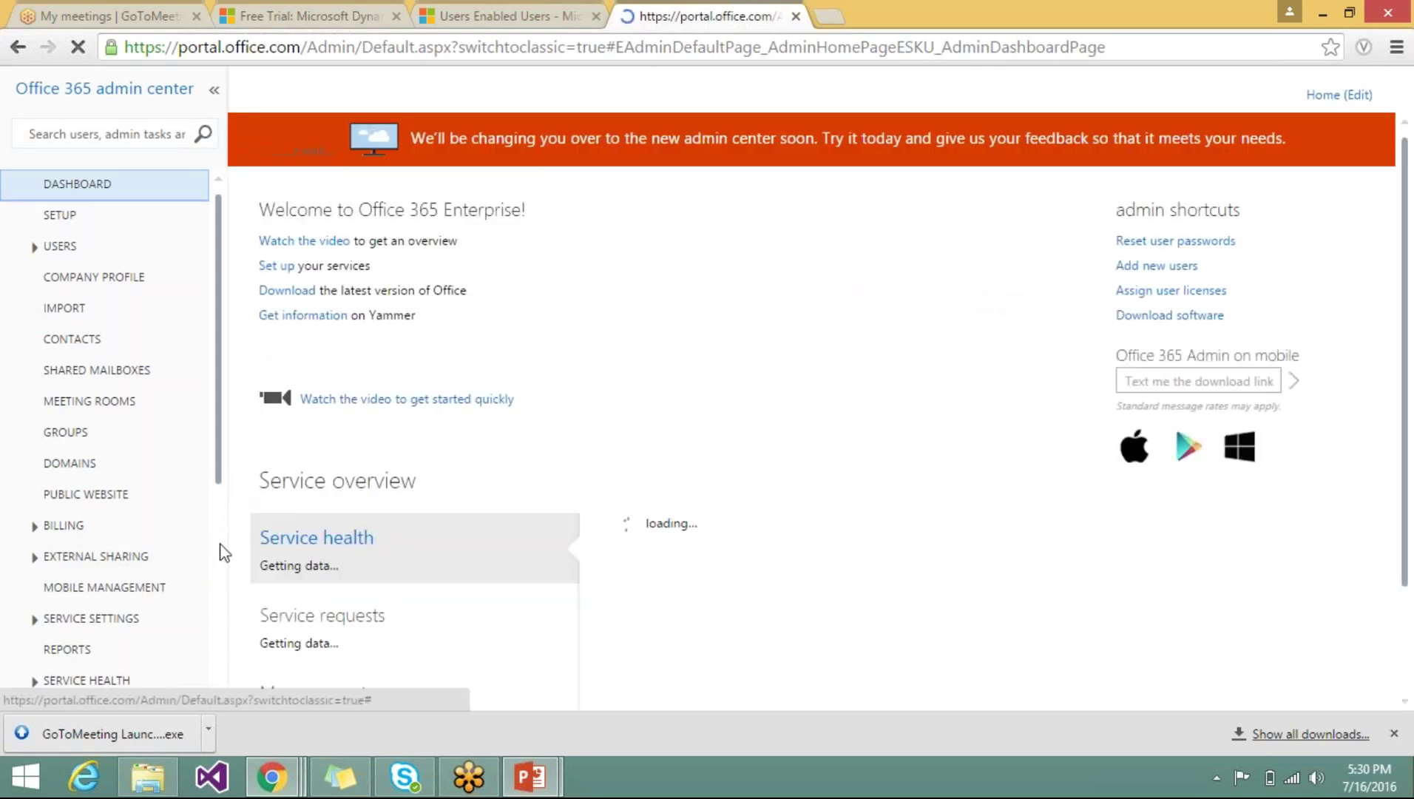
Step: Expand the Admin section of the Office 365 admin center and open the CRM Online Administration Center
scroll(215, 548, "down", 5)
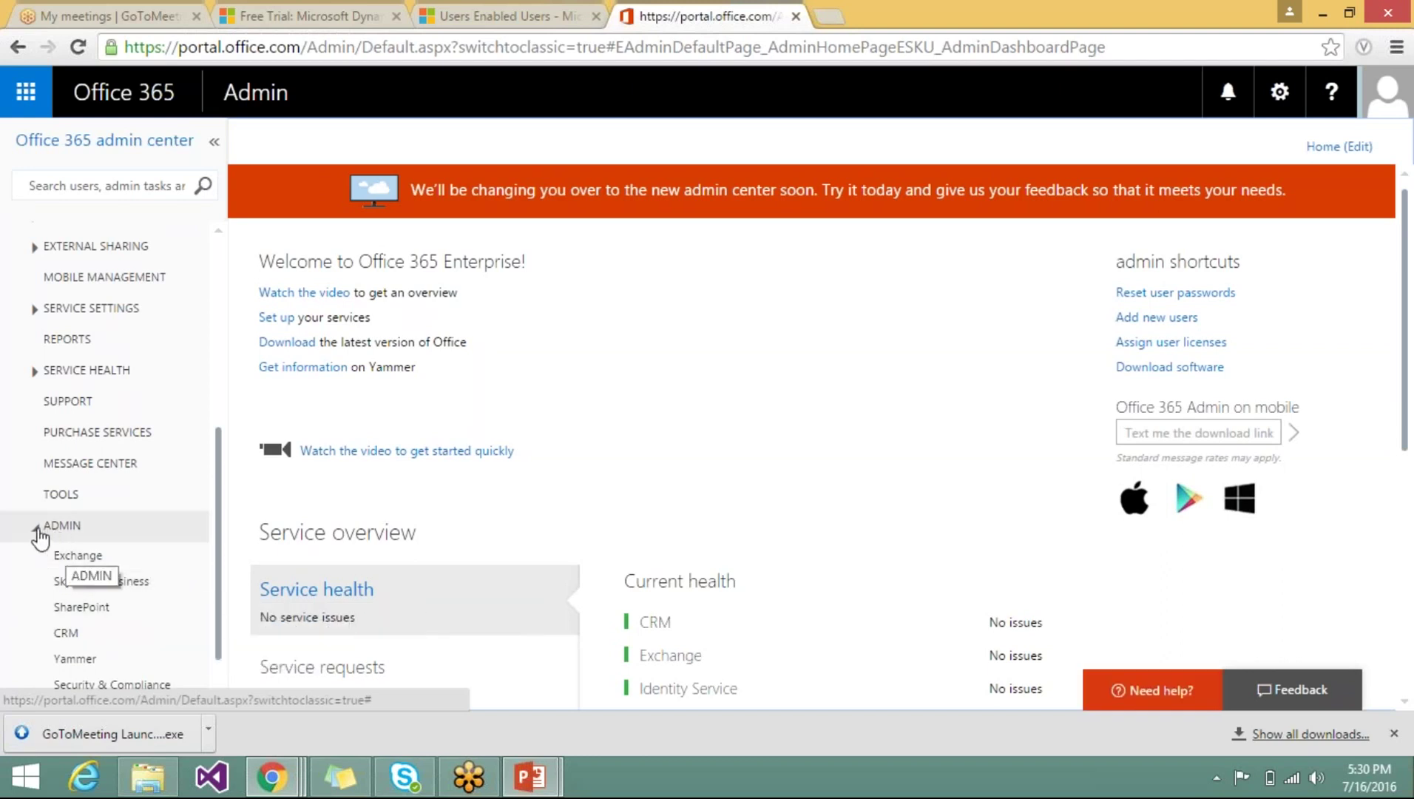
left_click(37, 534)
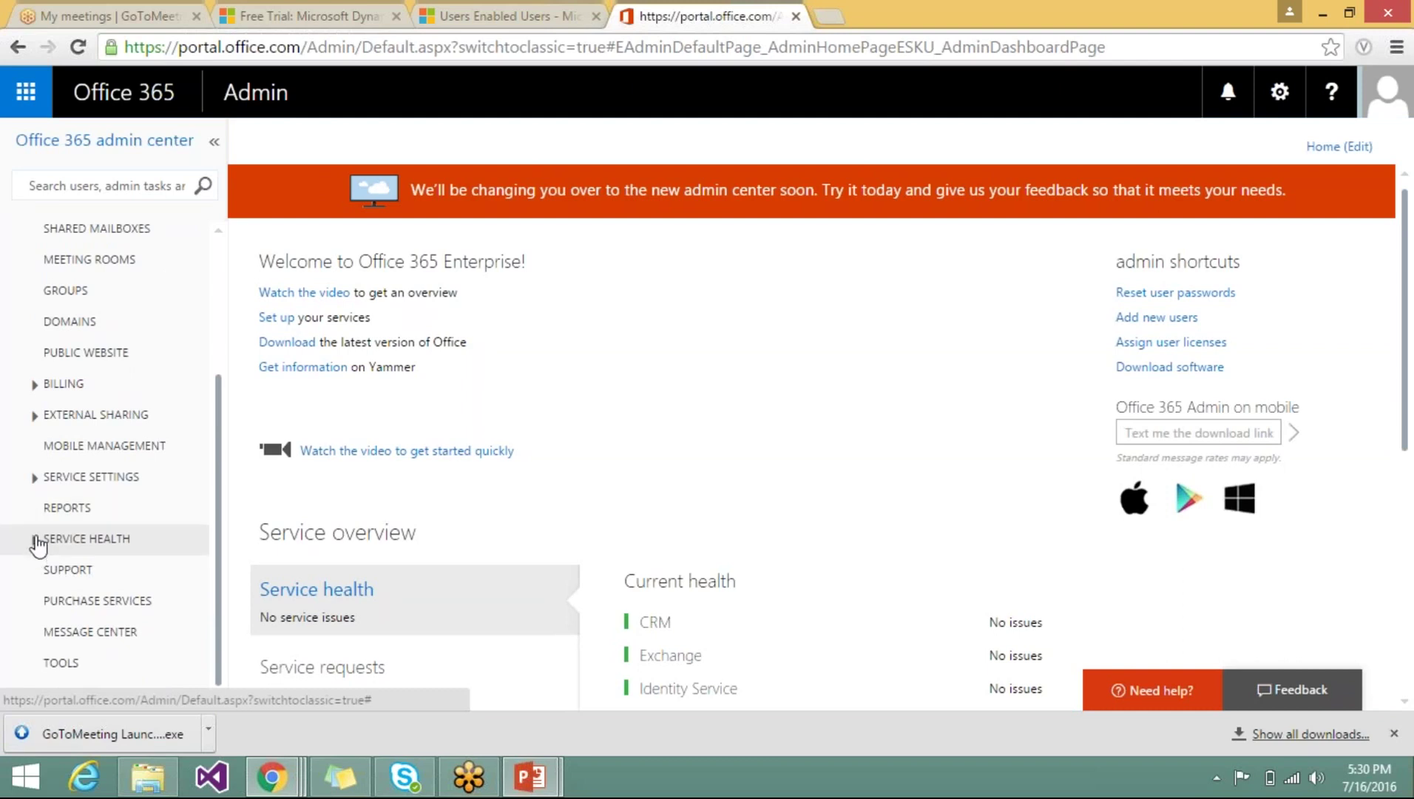
left_click(35, 547)
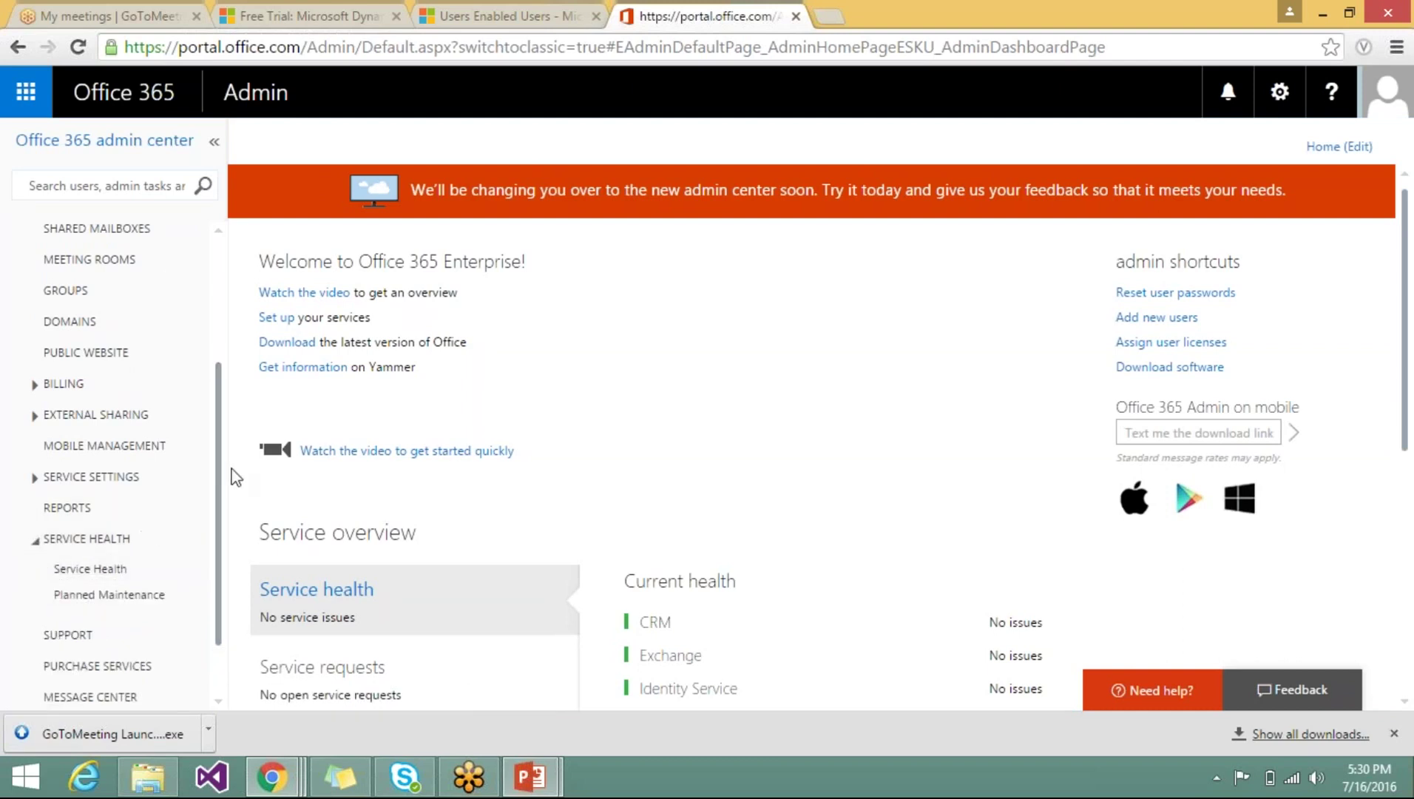
left_click_drag(218, 473, 218, 521)
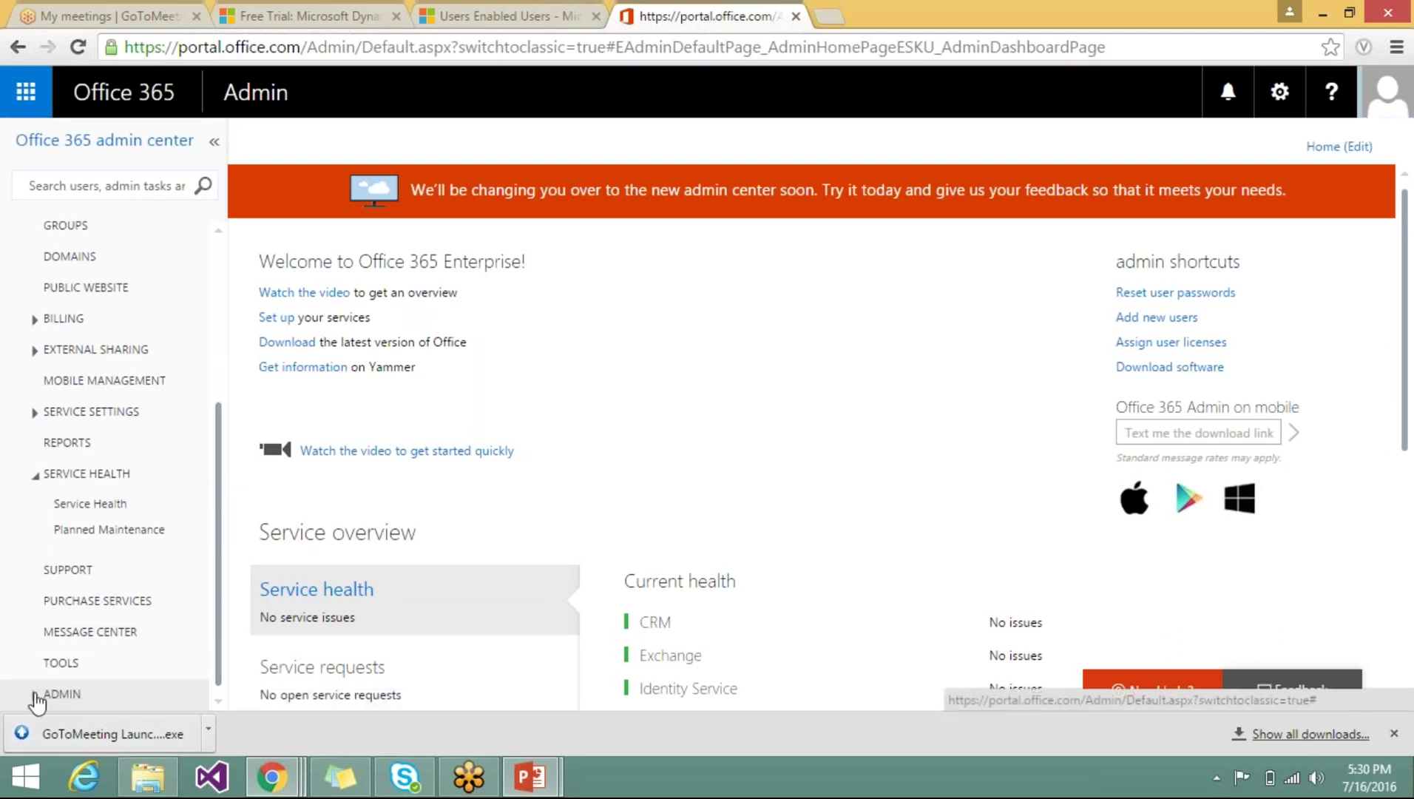
left_click(37, 695)
scroll(214, 695, "down", 3)
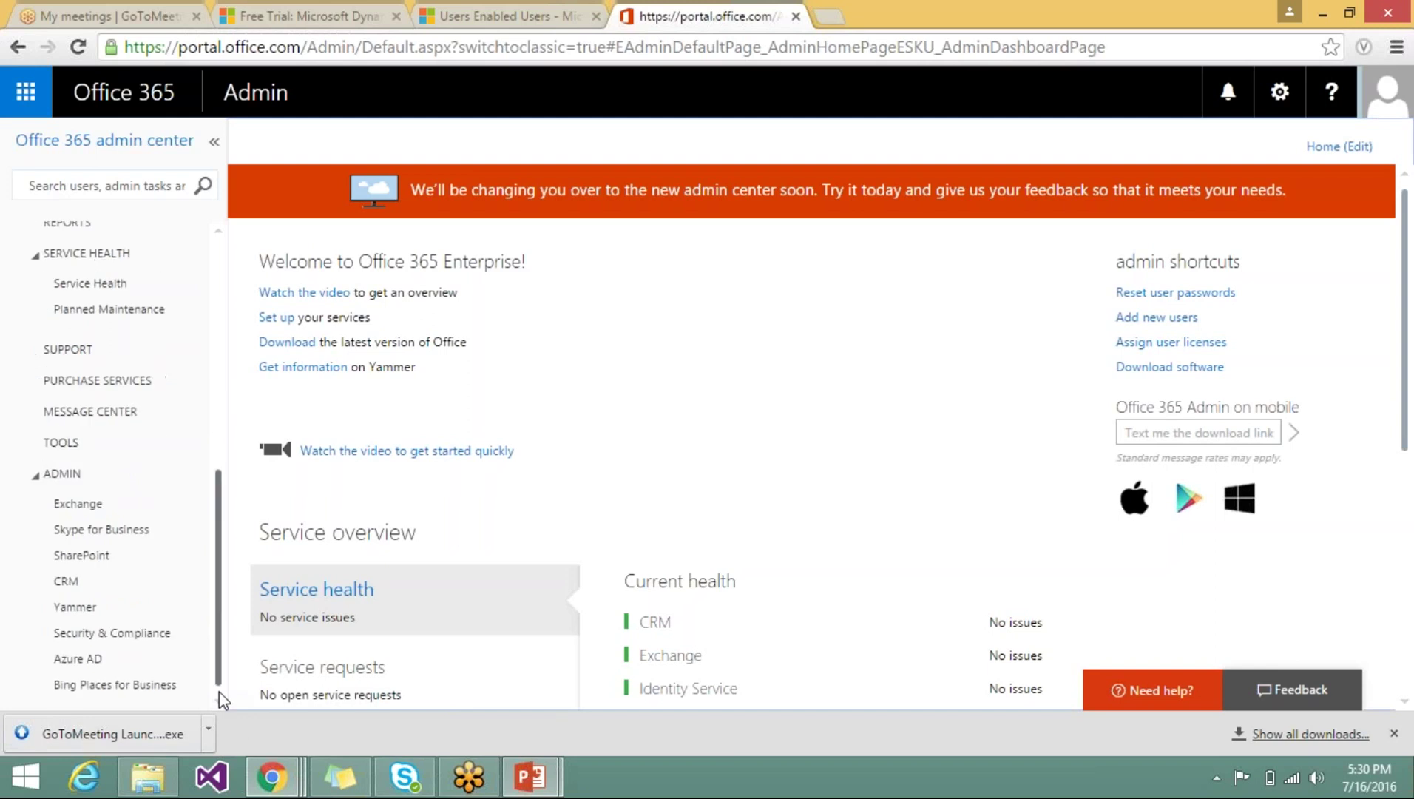
left_click(124, 584)
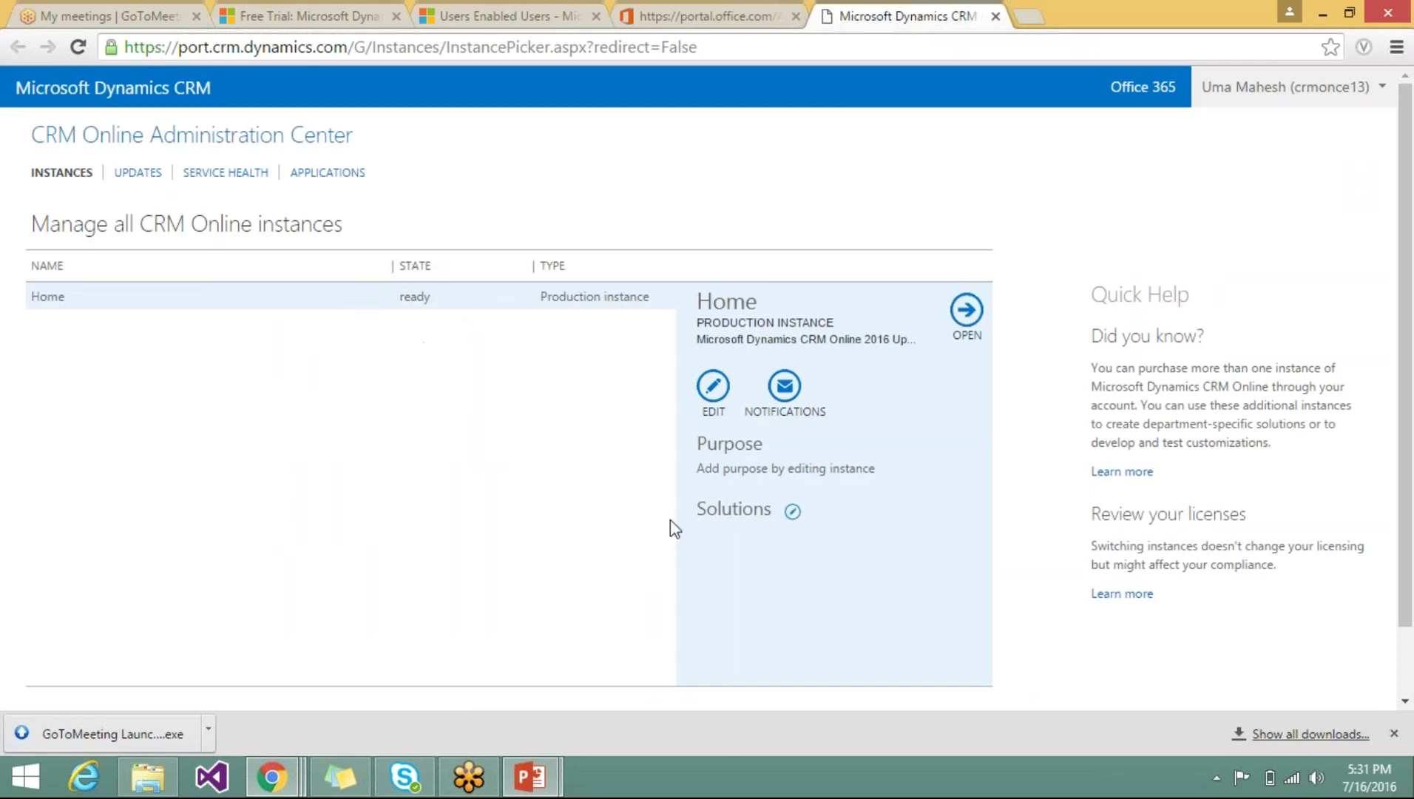
Step: Install the Voice of the Customer solution on the Home instance, accepting the terms of service
left_click(791, 512)
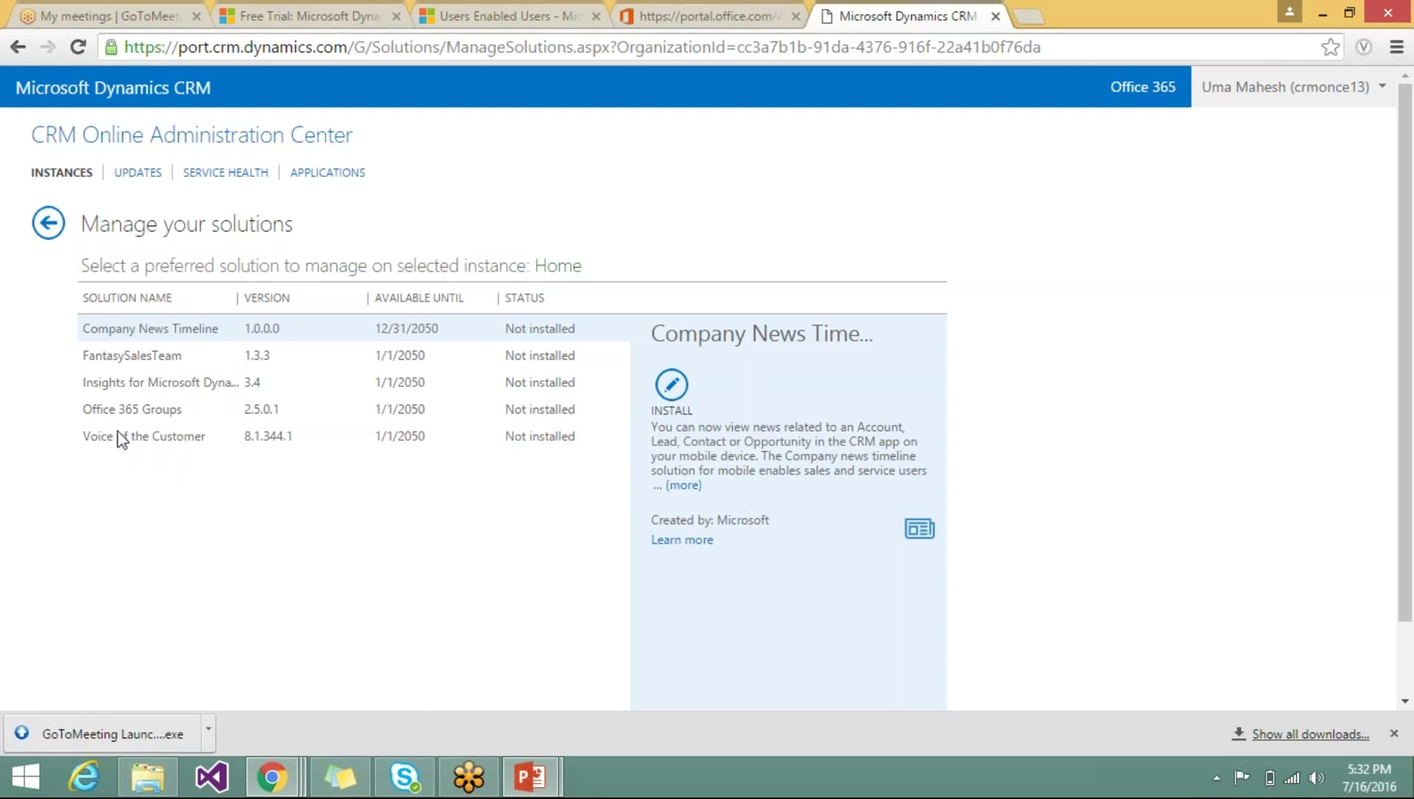
left_click(197, 441)
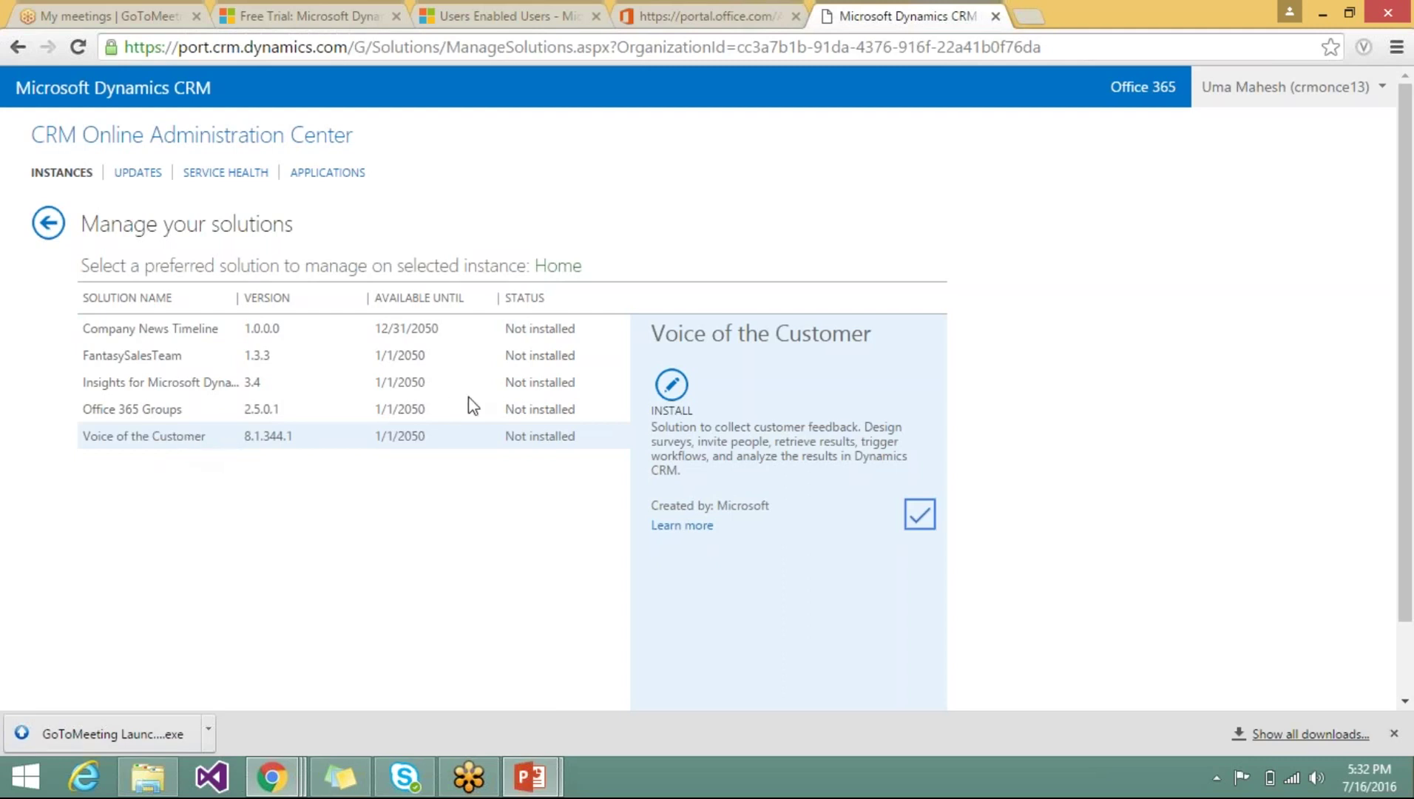
left_click(672, 400)
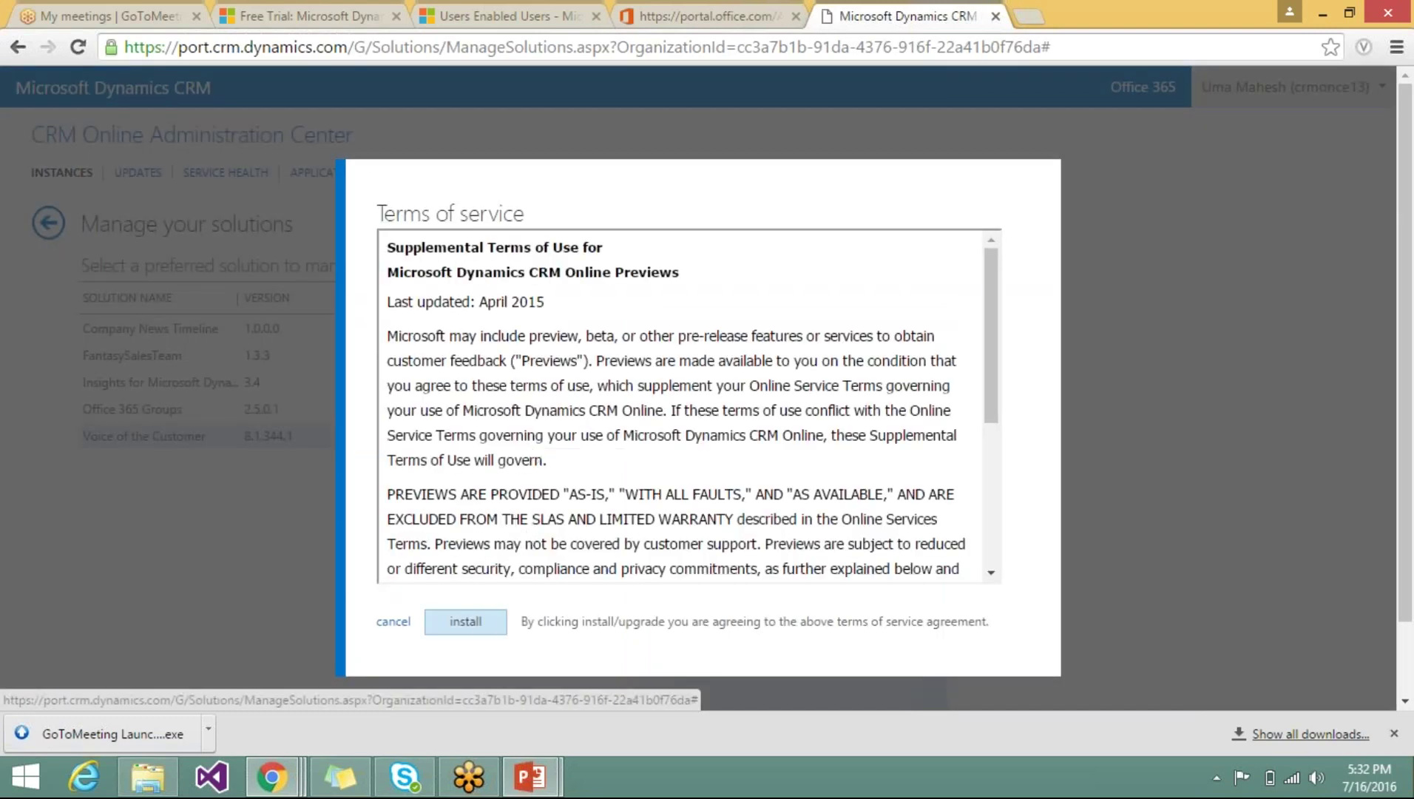
left_click(471, 623)
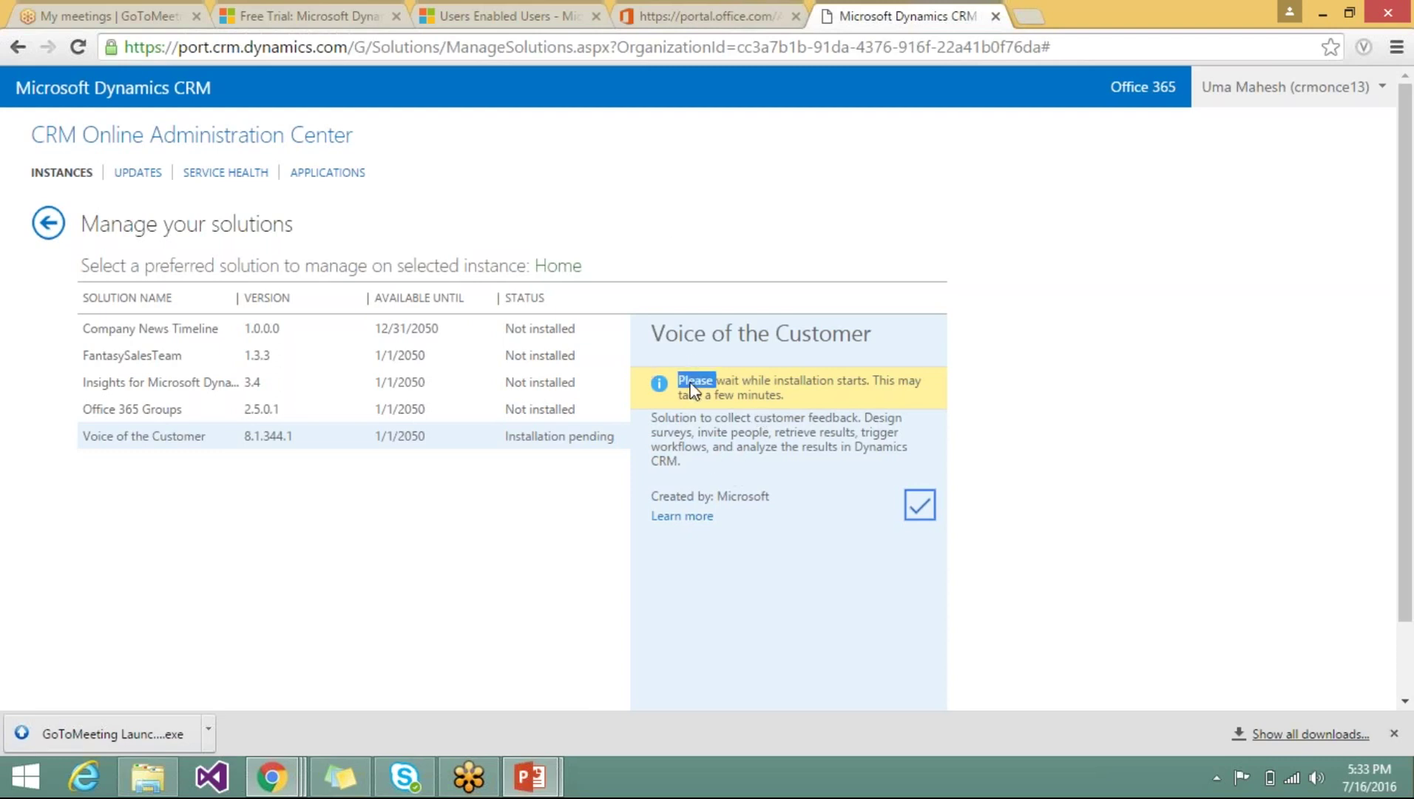
left_click_drag(693, 390, 694, 406)
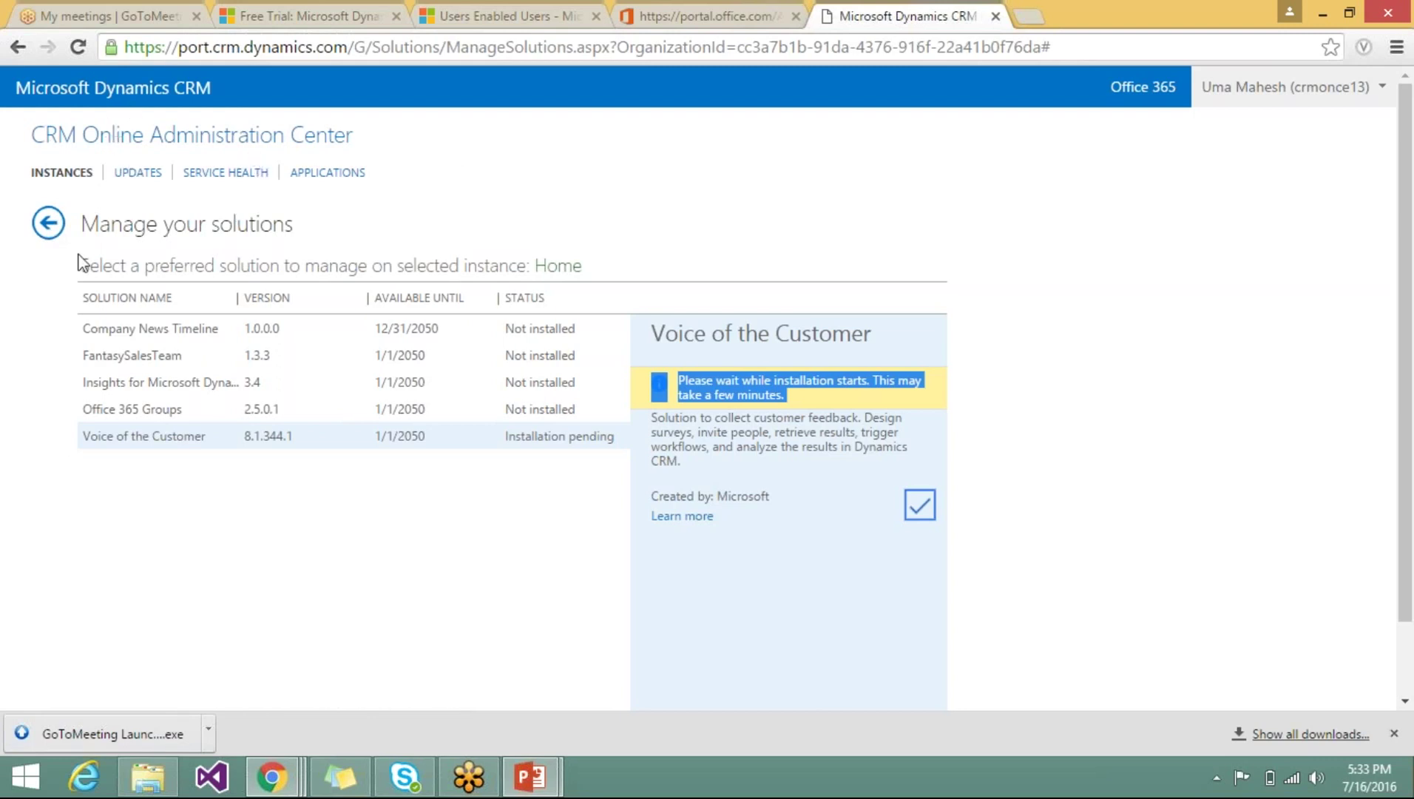
Step: Return to the instance list, open Home for editing and examine its name, purpose and instance type options
left_click(48, 223)
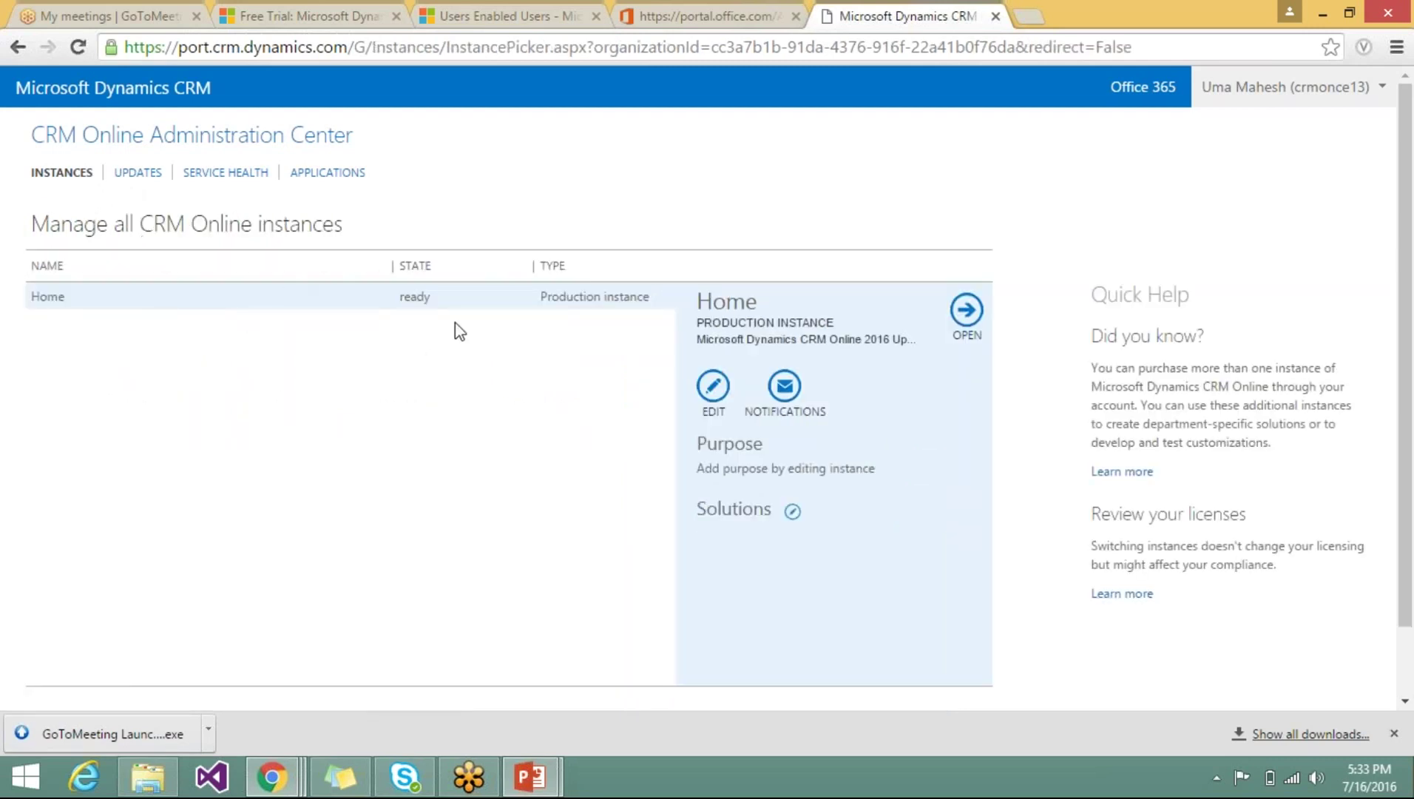
left_click(713, 386)
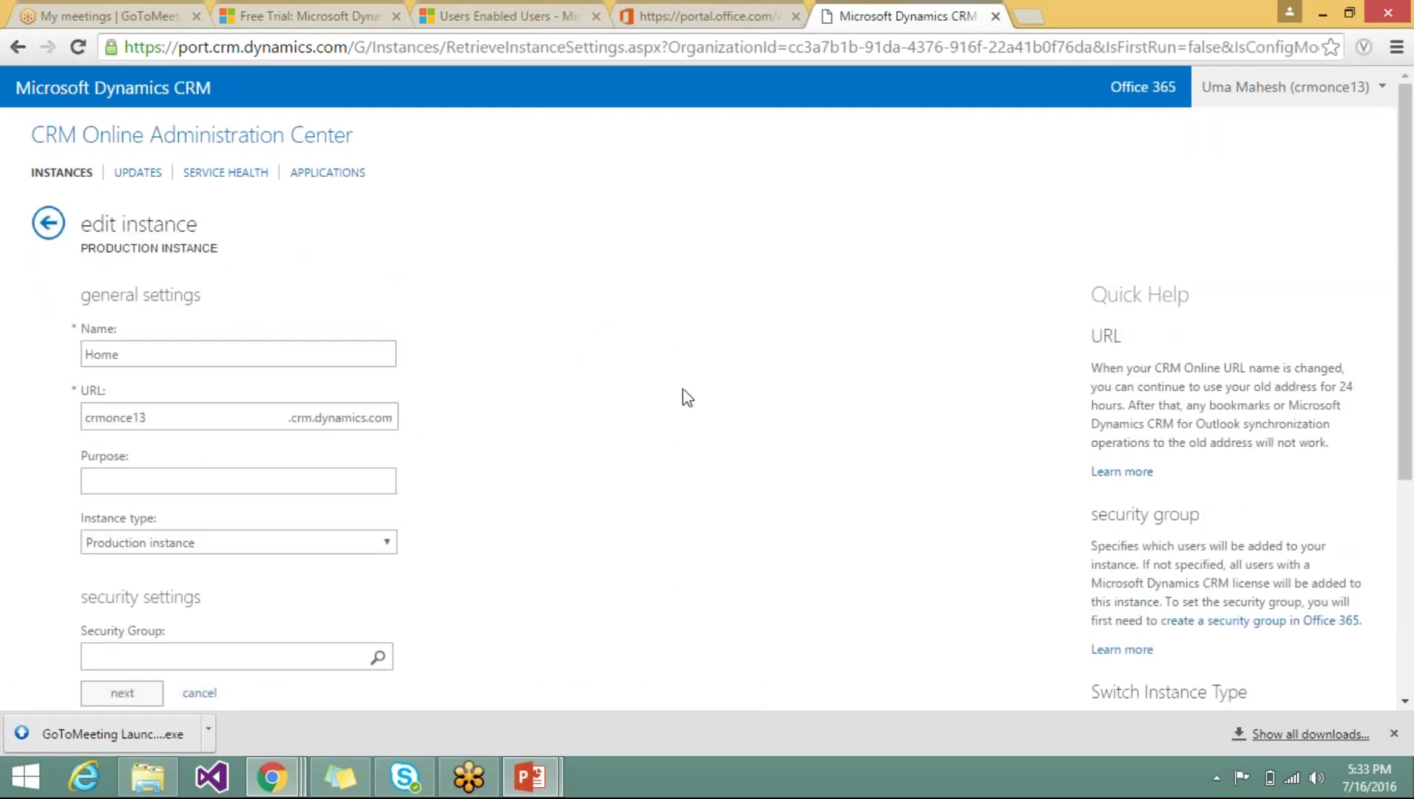
double_click(135, 357)
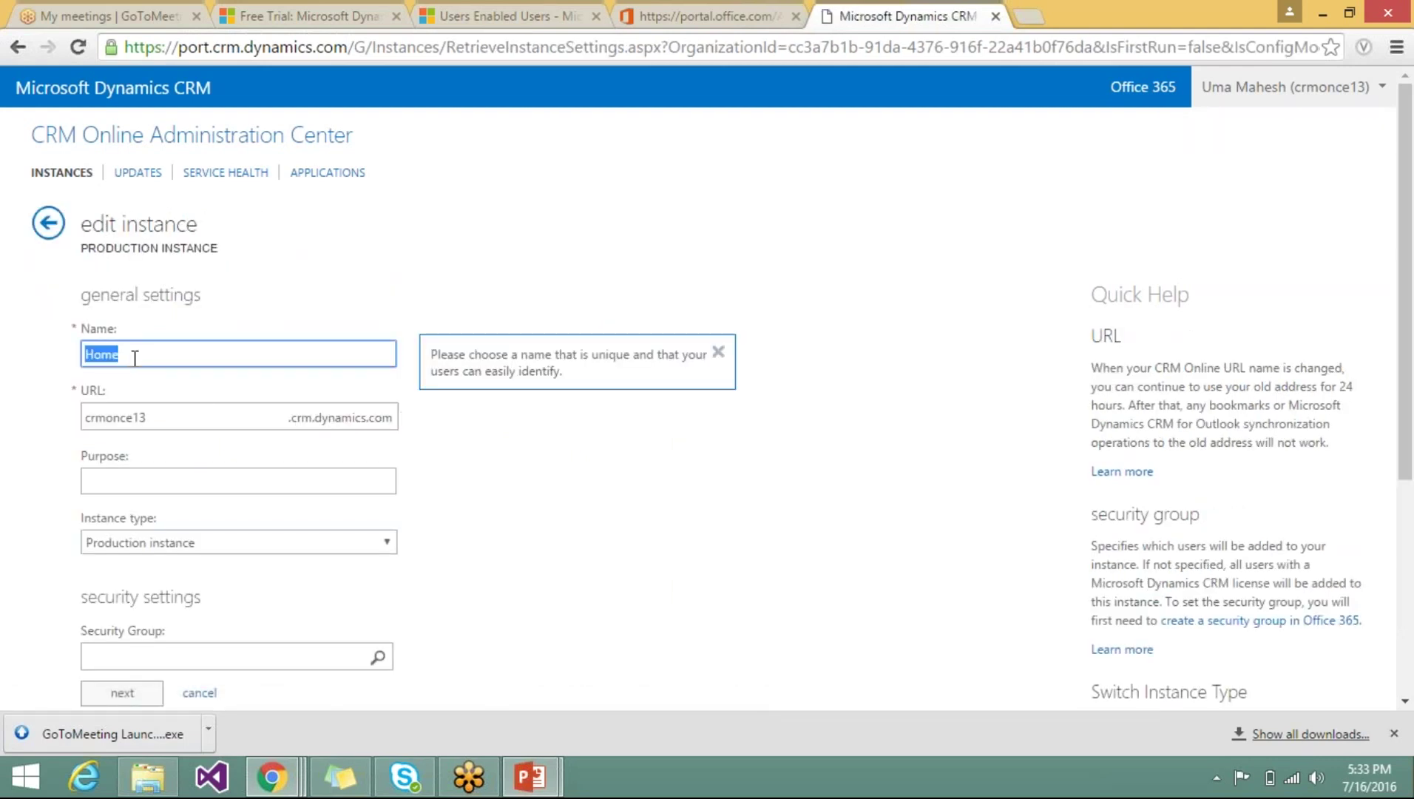
left_click(135, 357)
double_click(135, 358)
left_click(212, 485)
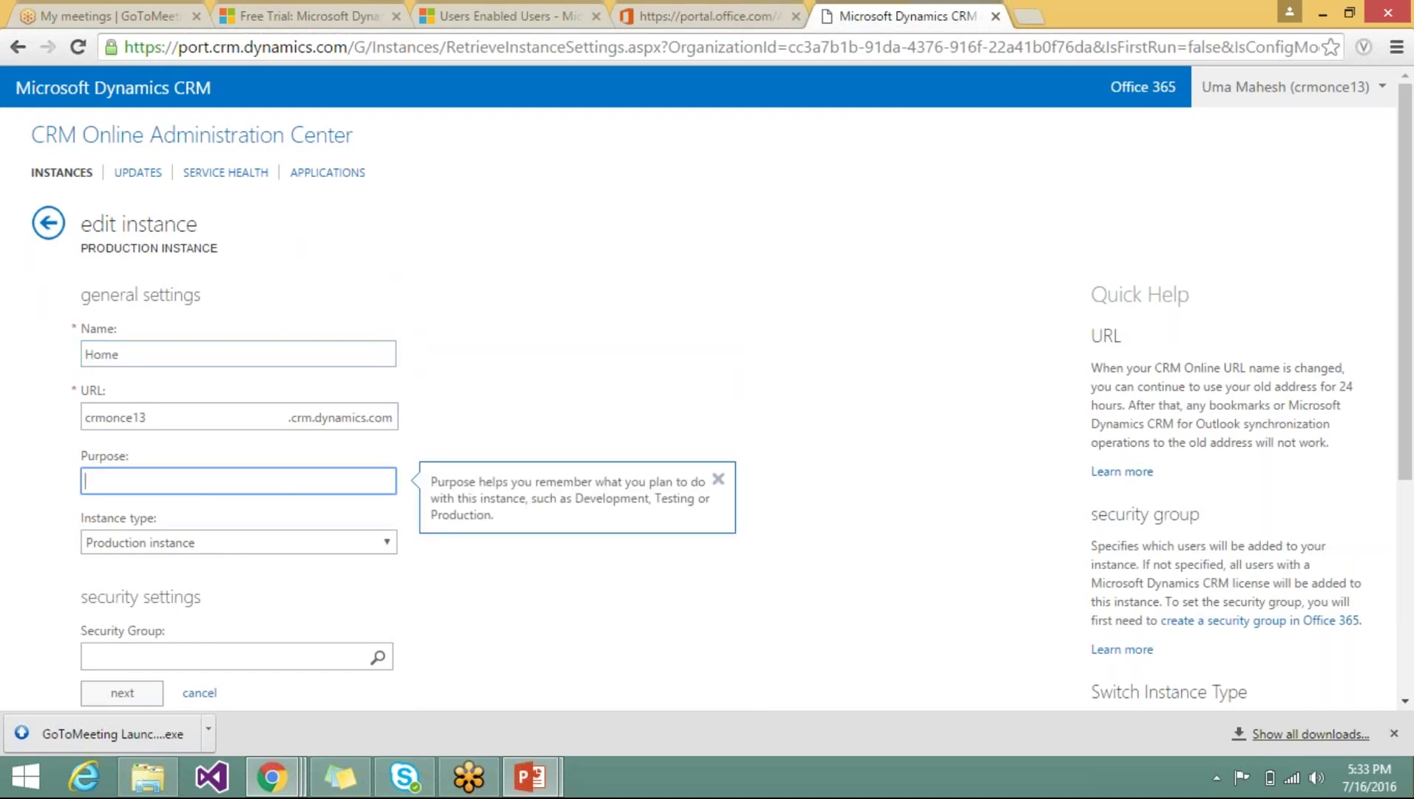
left_click(320, 546)
left_click(320, 546)
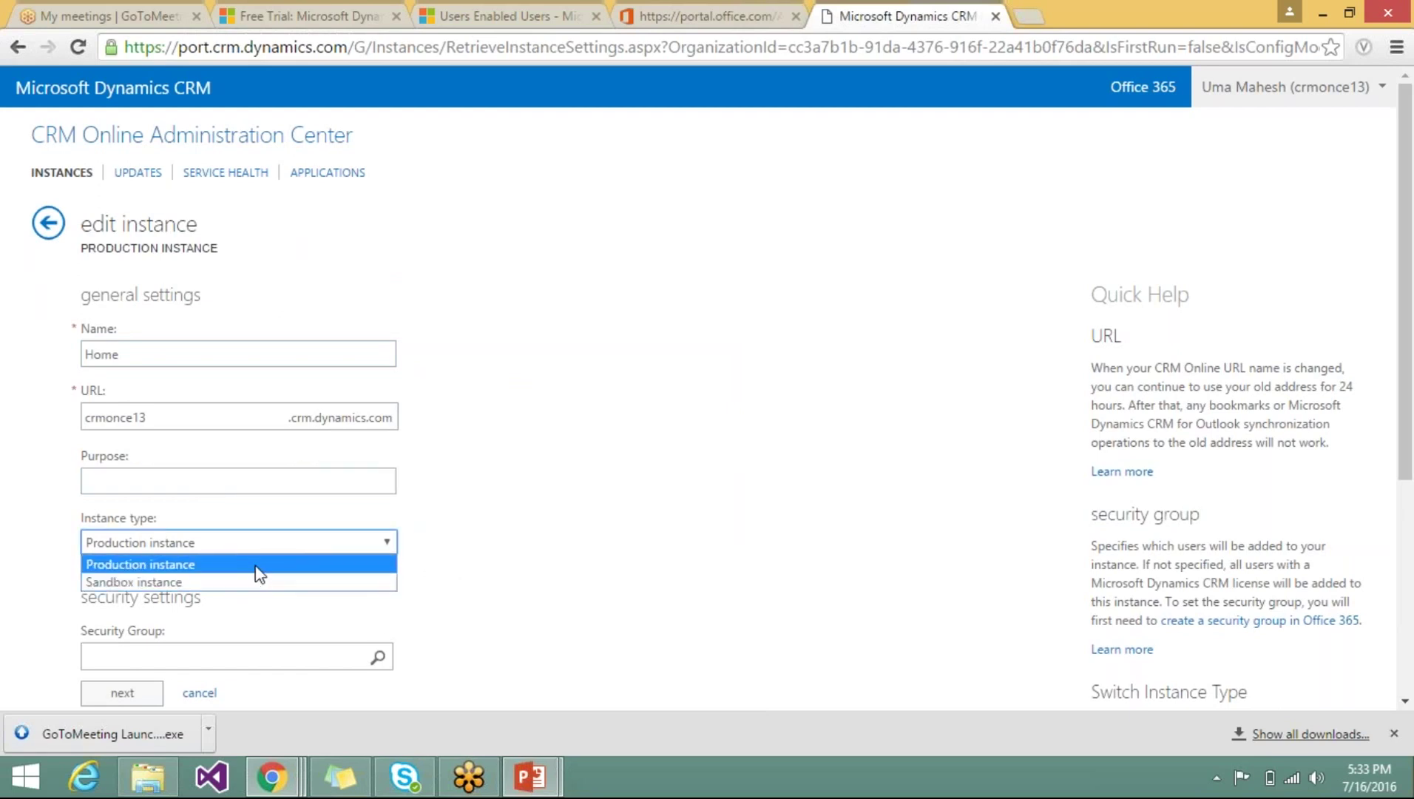
left_click(289, 612)
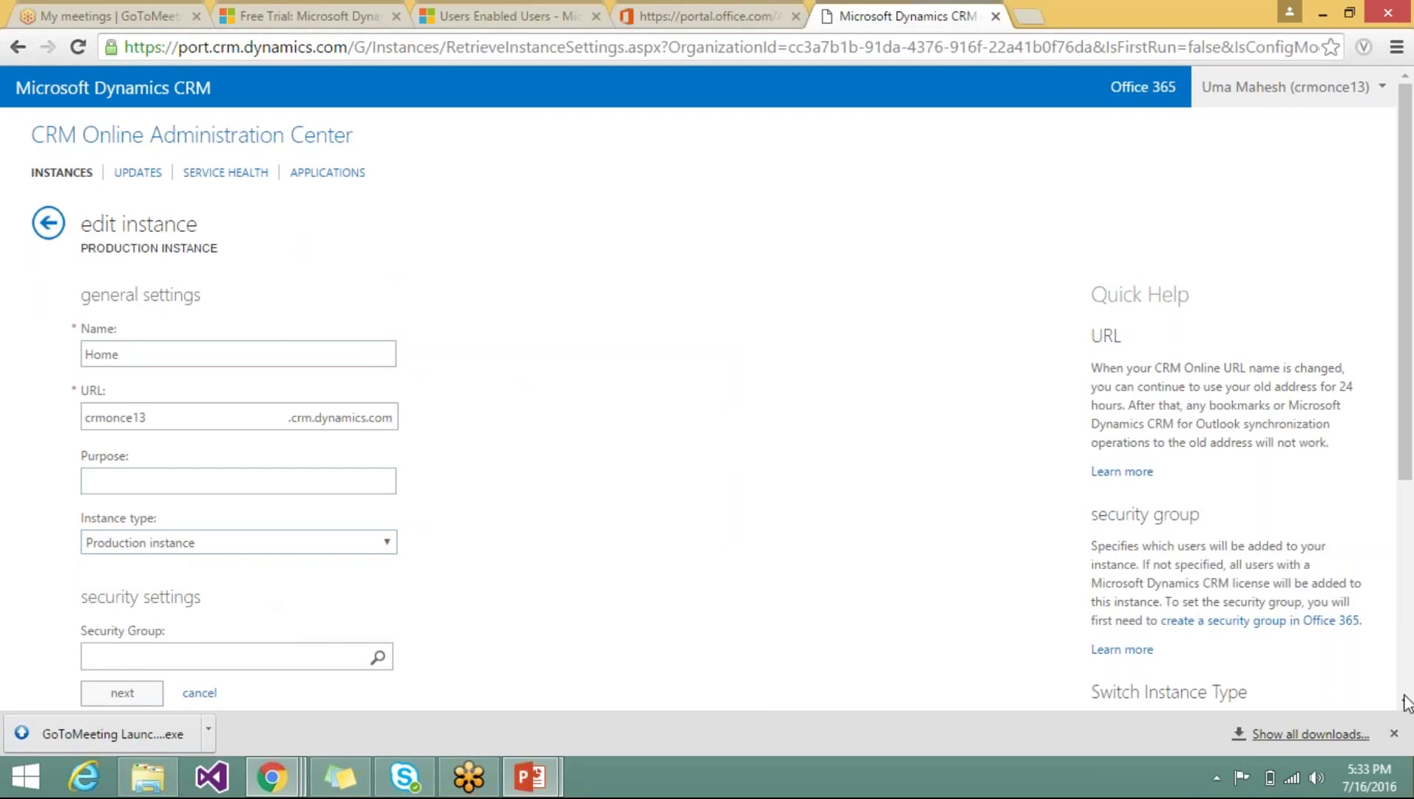
Step: Check the security group setting and proceed to the configuration review with the field left blank
scroll(1405, 701, "down", 2)
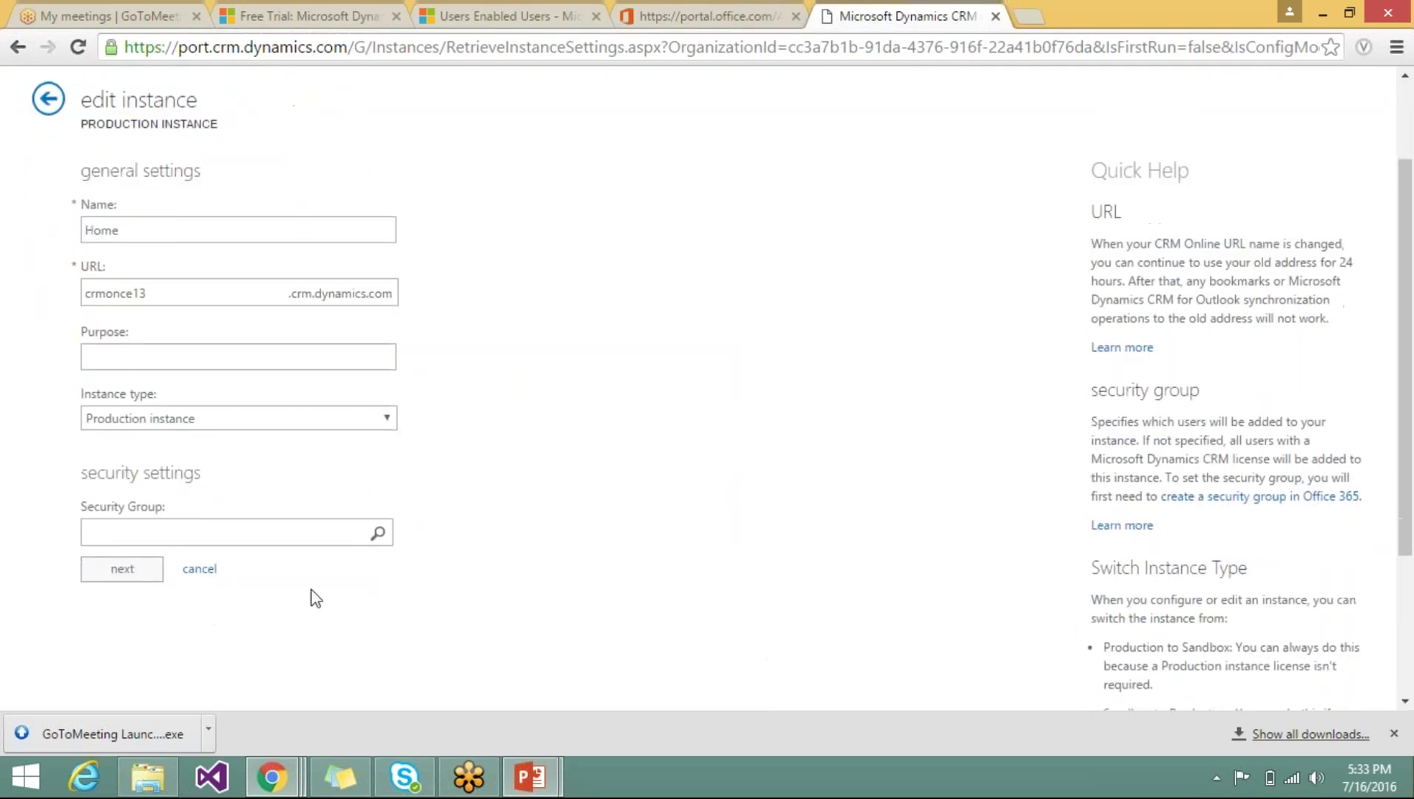
left_click(232, 531)
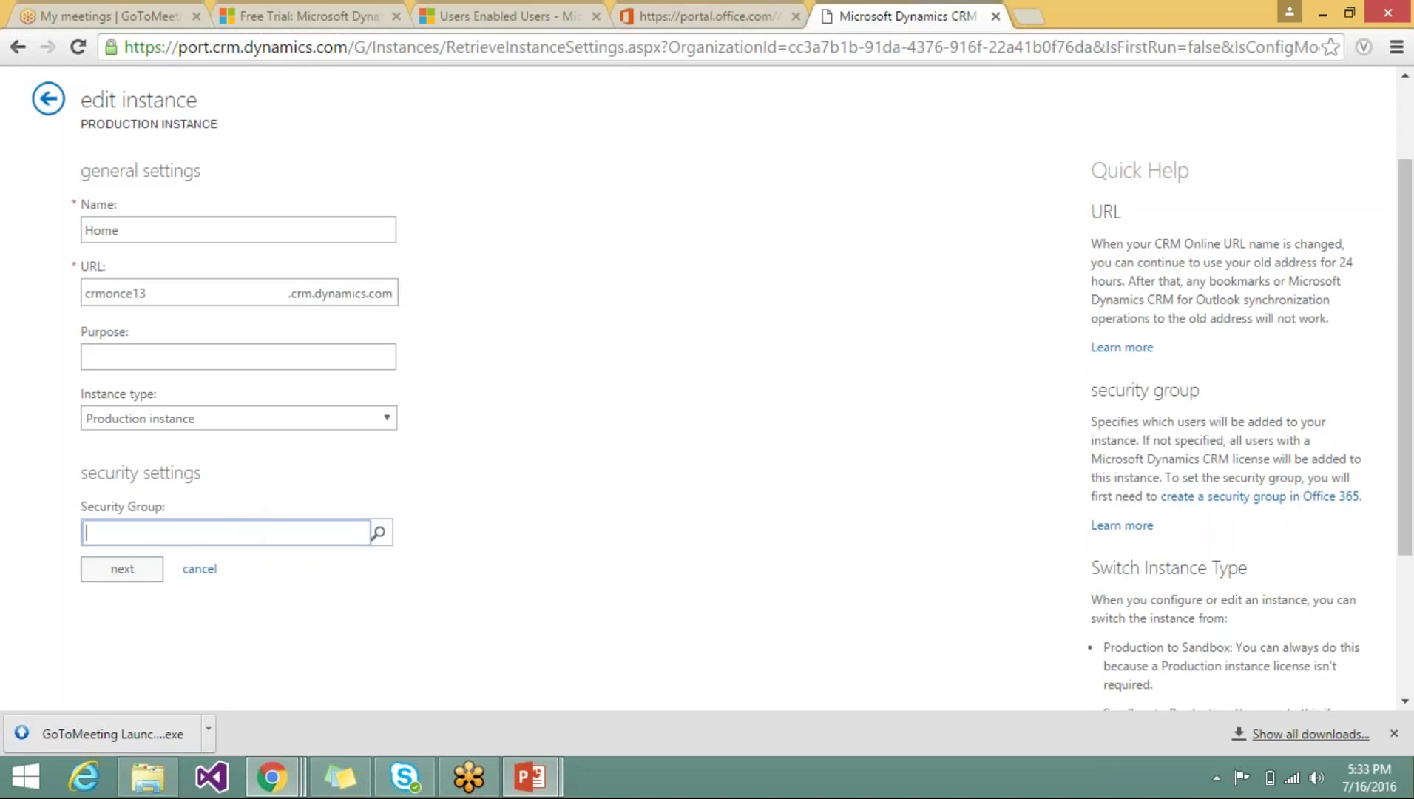
left_click(131, 574)
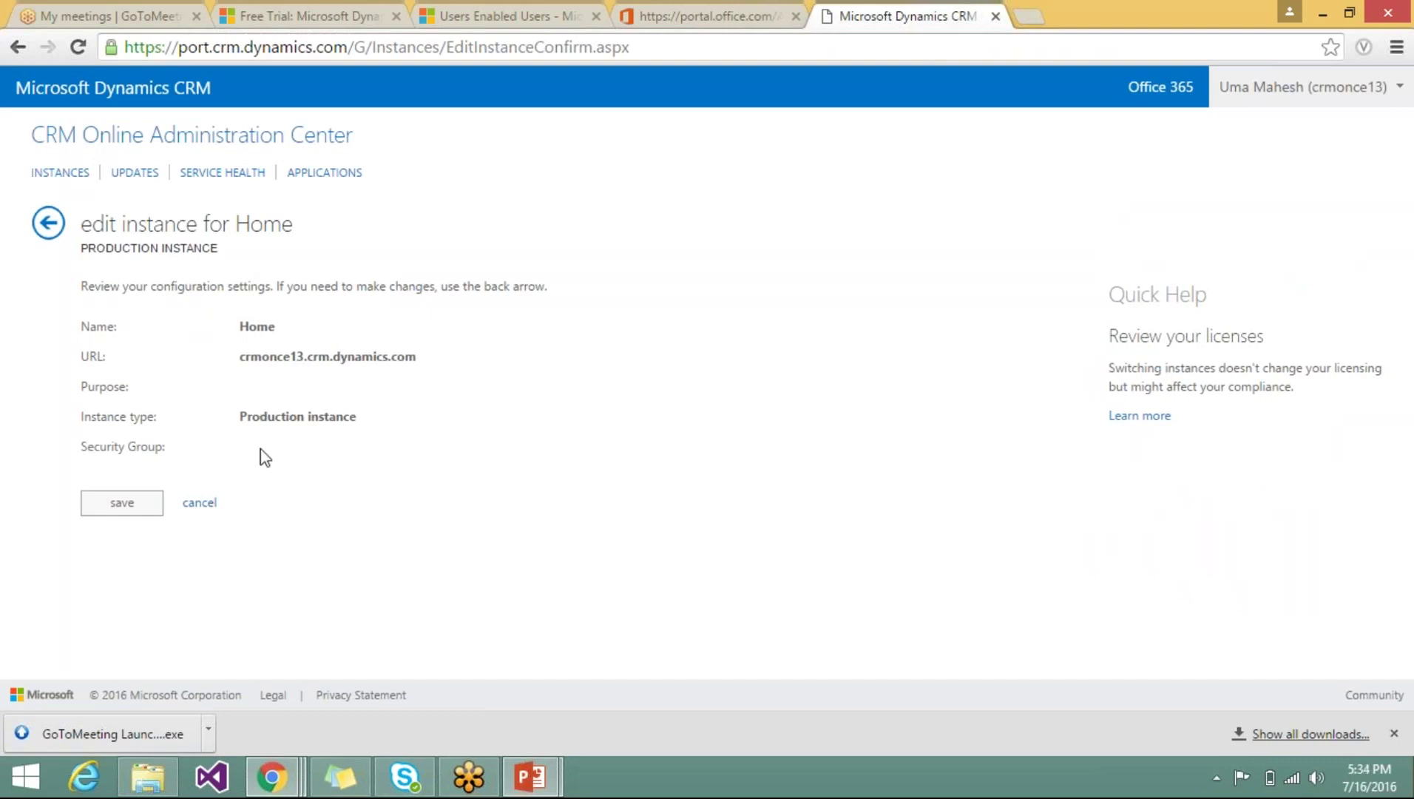
Step: Go back to the instance's edit form and check the current web address of the CRM site in its open browser tab
left_click(48, 222)
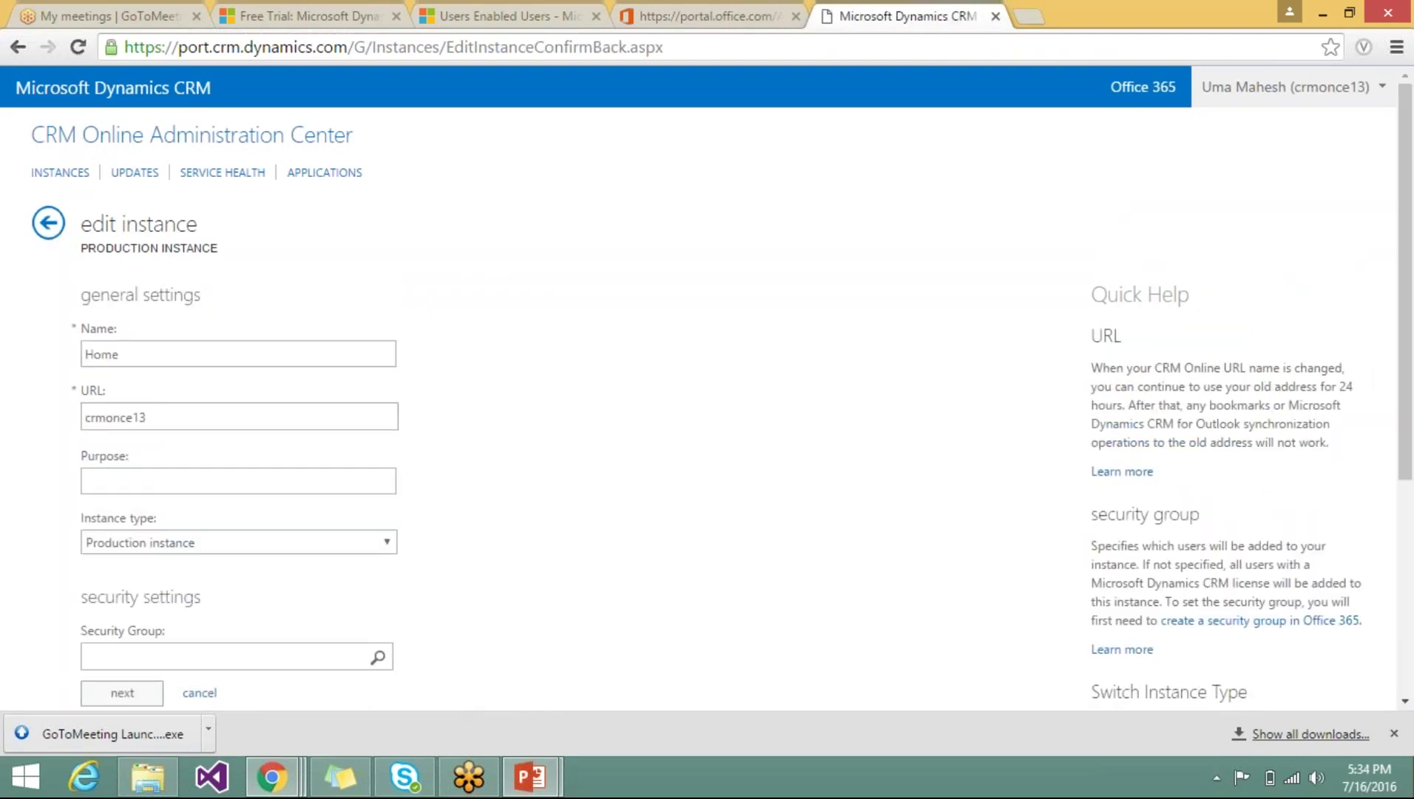
double_click(164, 427)
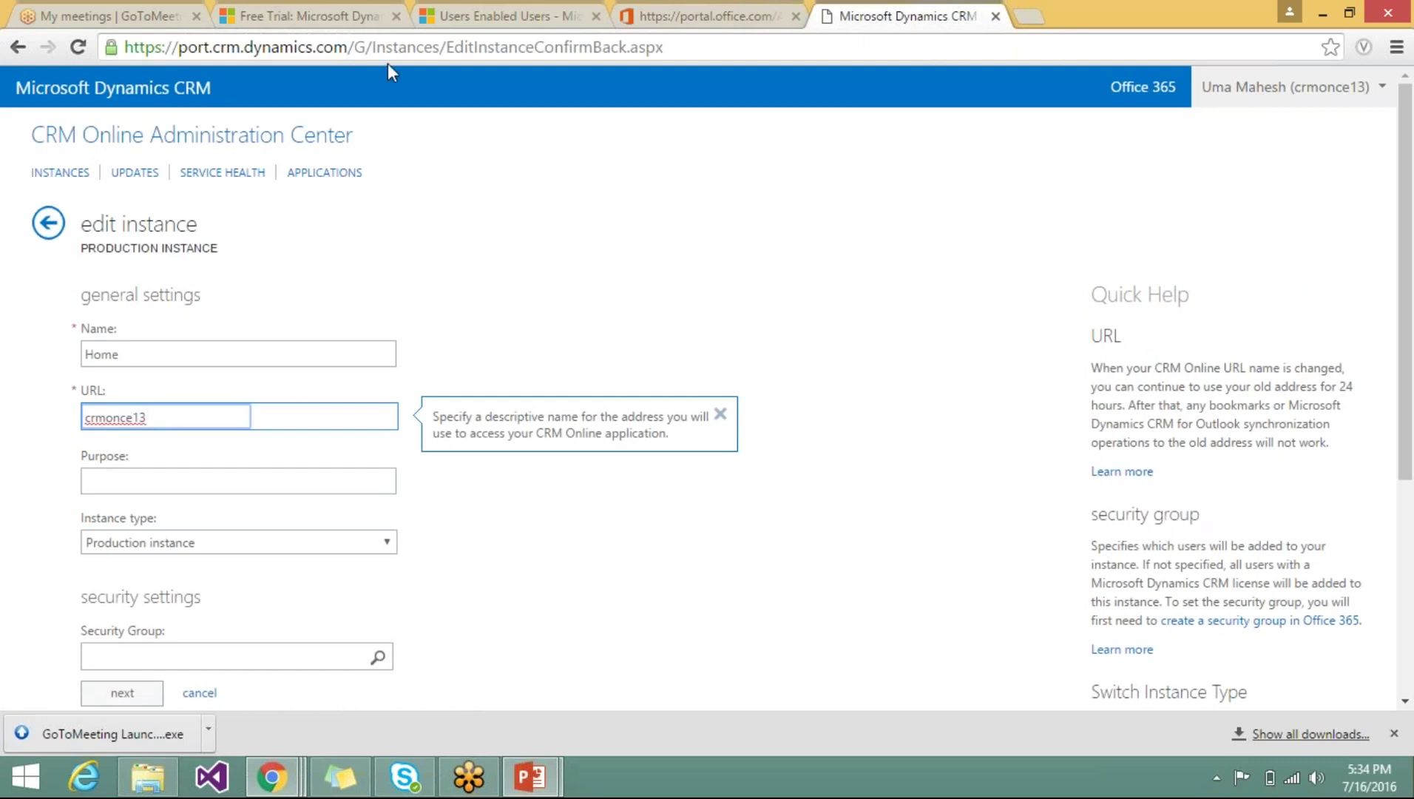
left_click(518, 6)
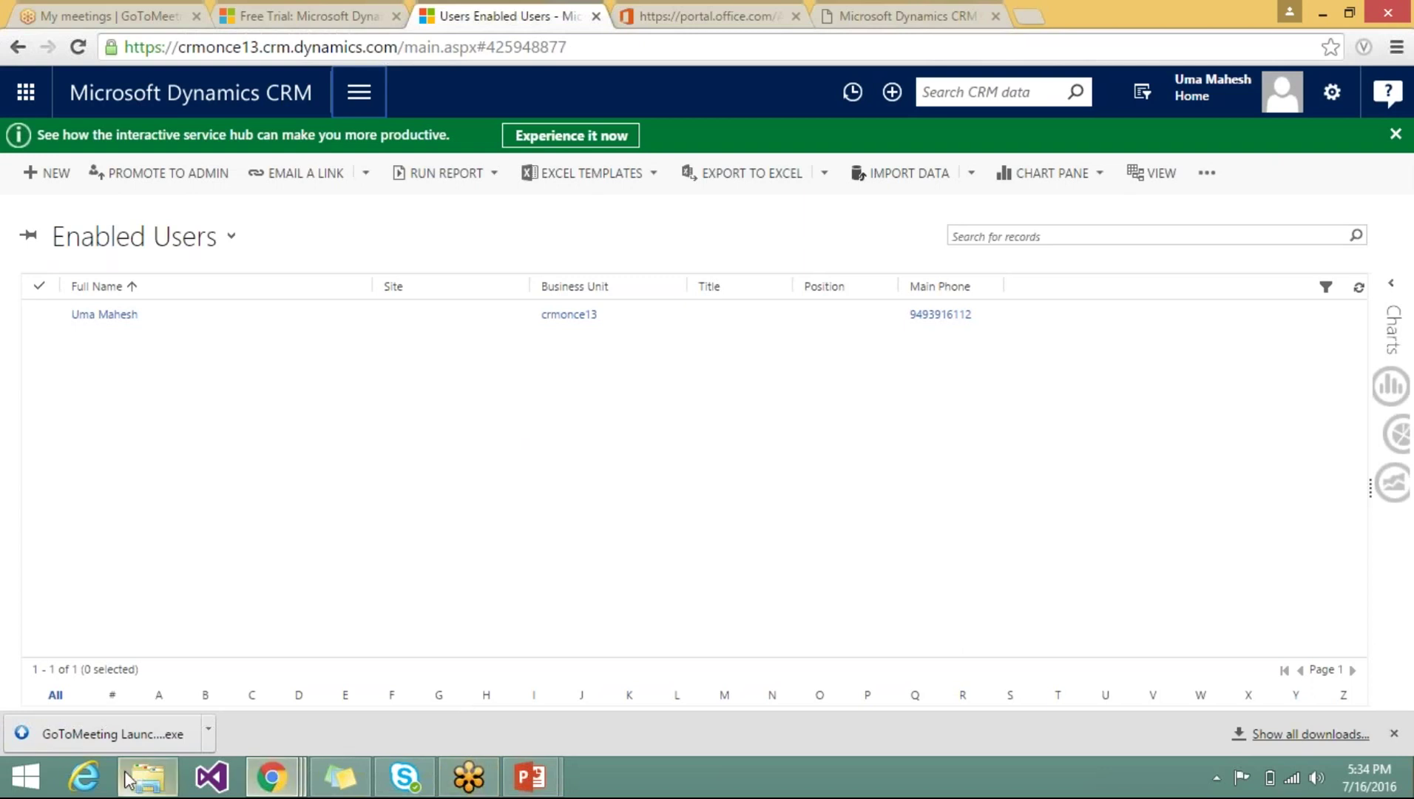
left_click(271, 777)
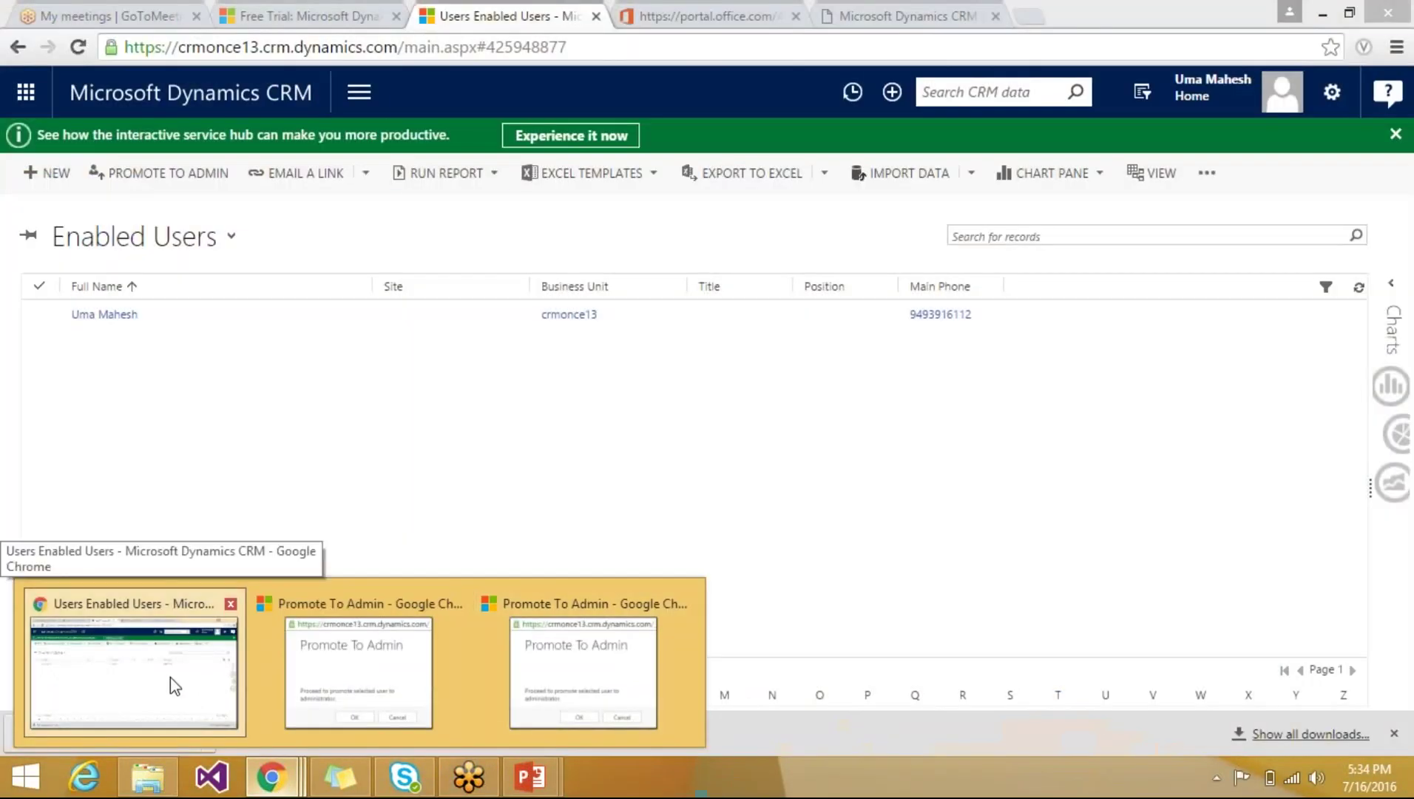
left_click(170, 677)
left_click(724, 16)
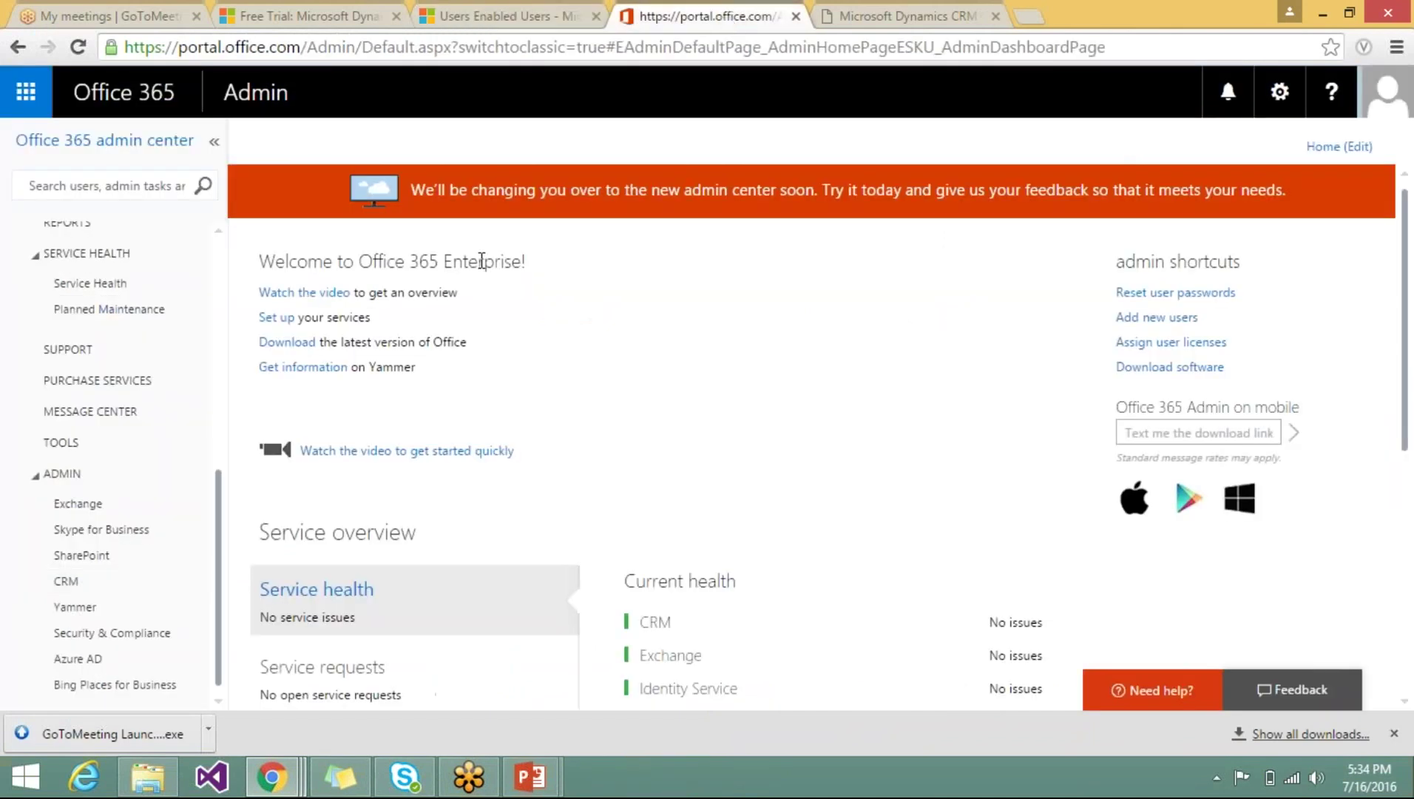
left_click(921, 13)
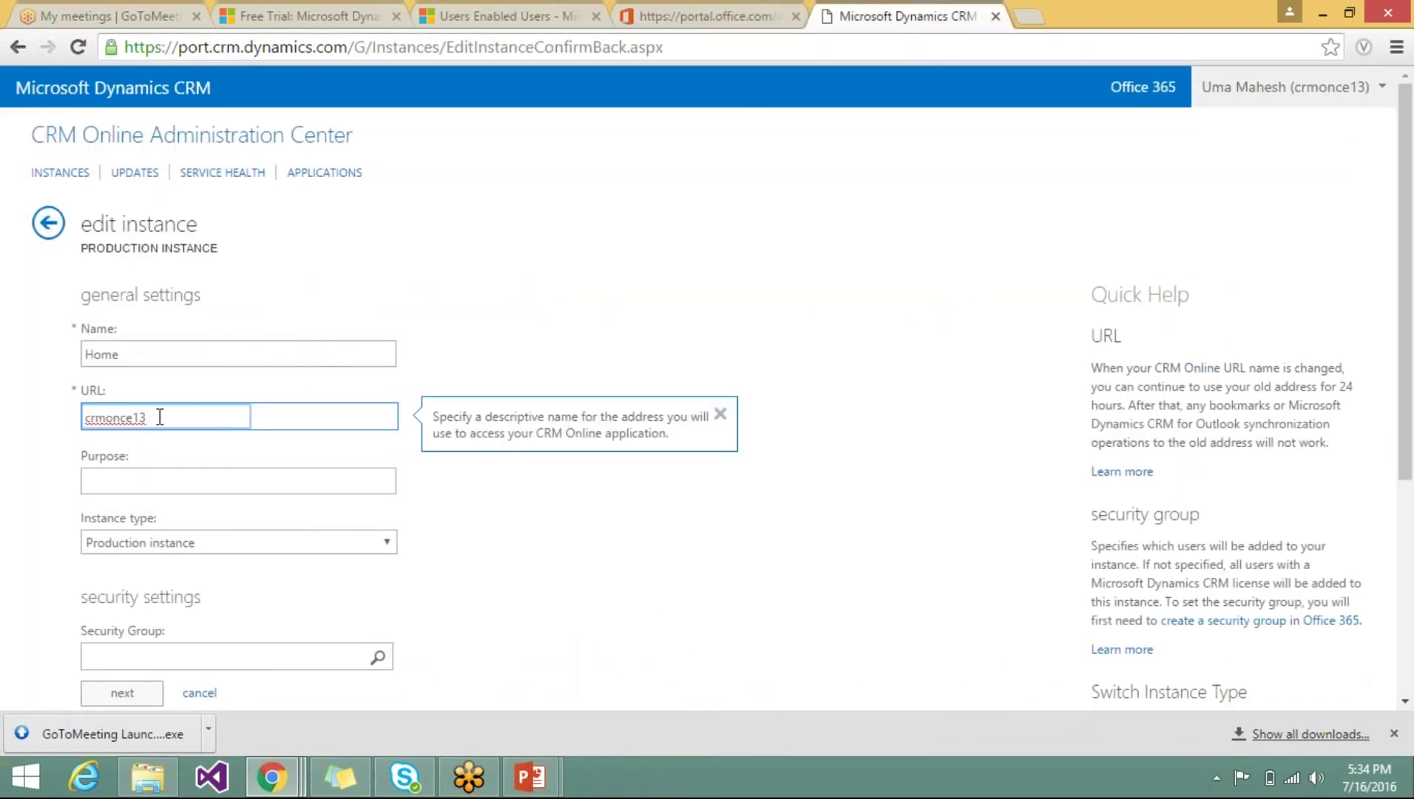
Step: Change the Home instance's URL name to crmonce and save the reviewed configuration
key("BackSpace")
left_click(137, 692)
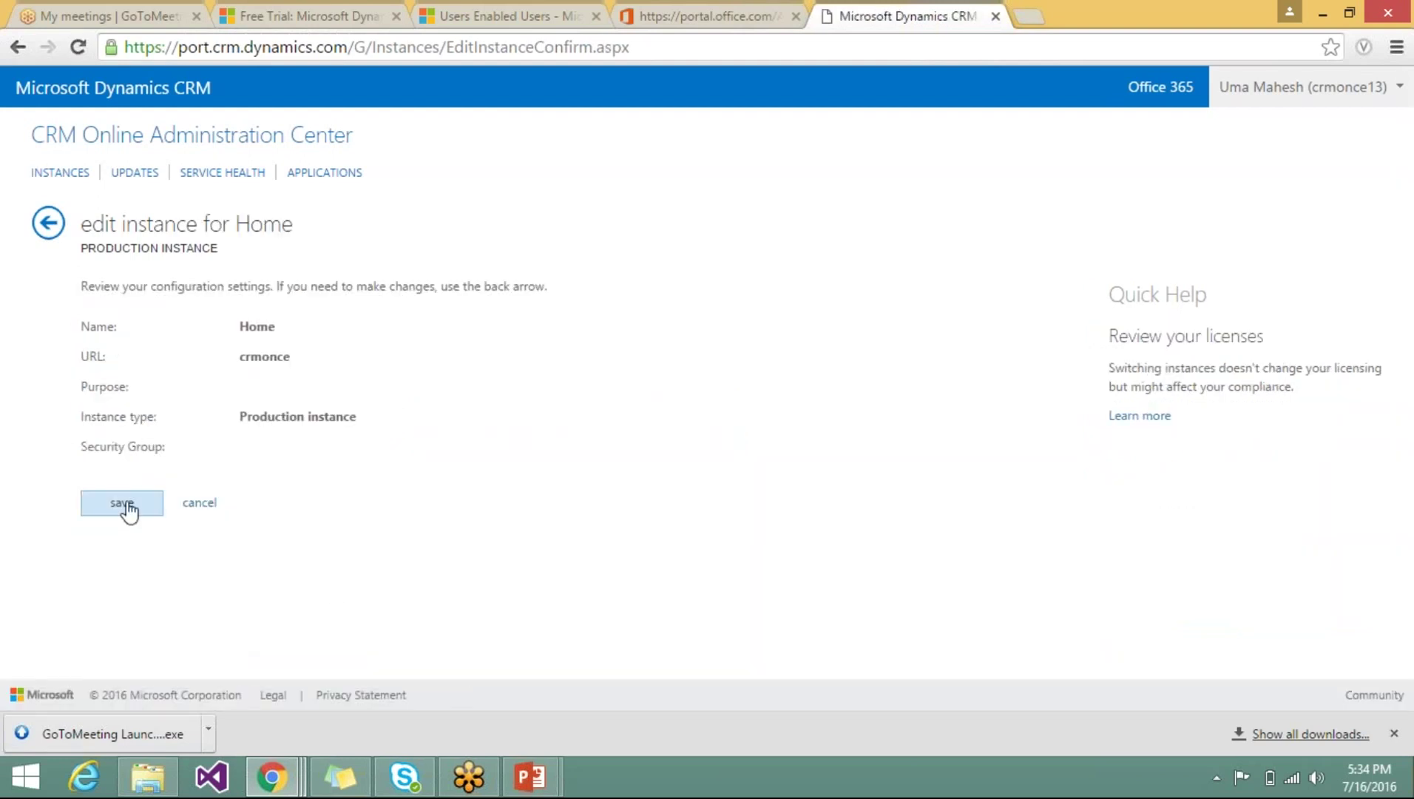
left_click(123, 503)
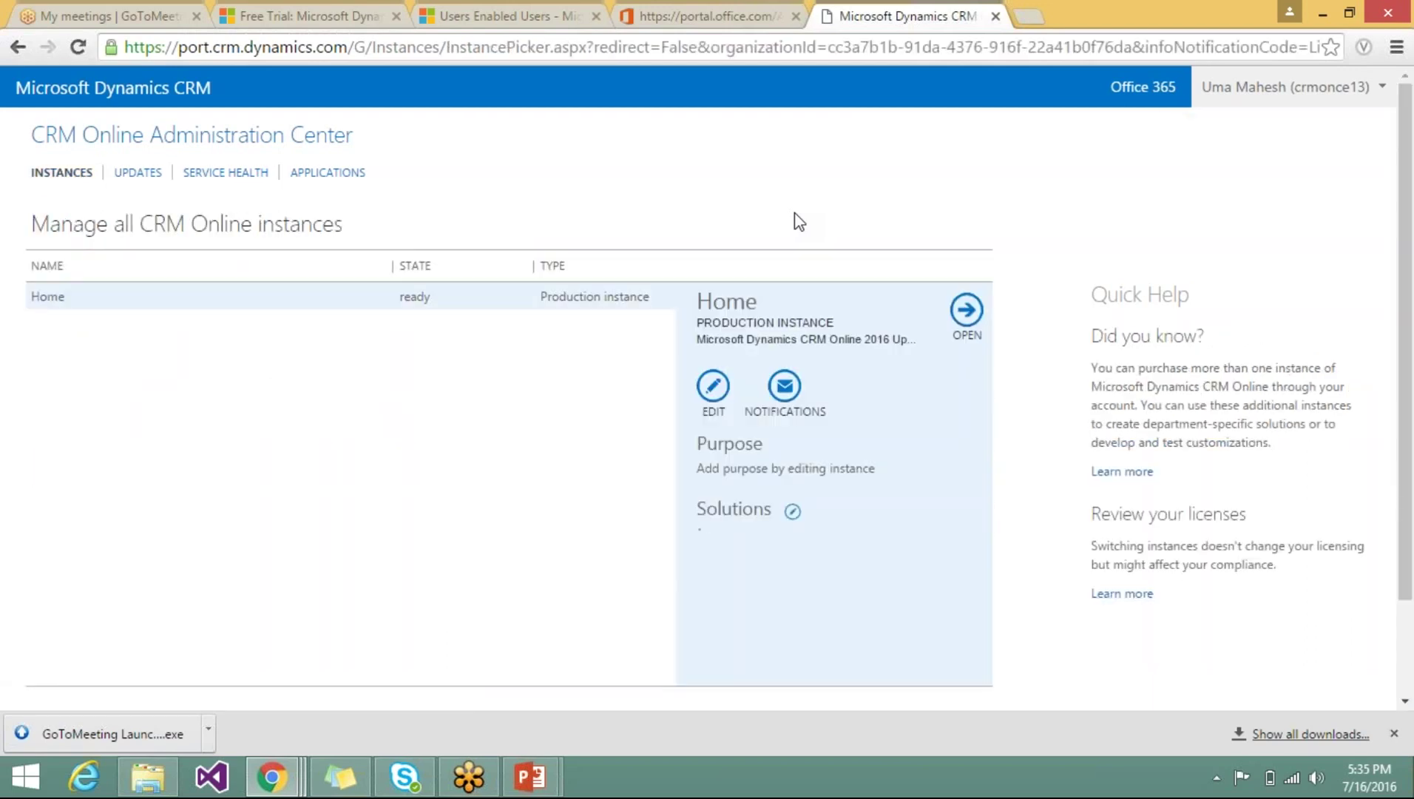
Step: Reload the CRM Enabled Users page at its crmonce13.crm.dynamics.com address to test the URL change
left_click(477, 16)
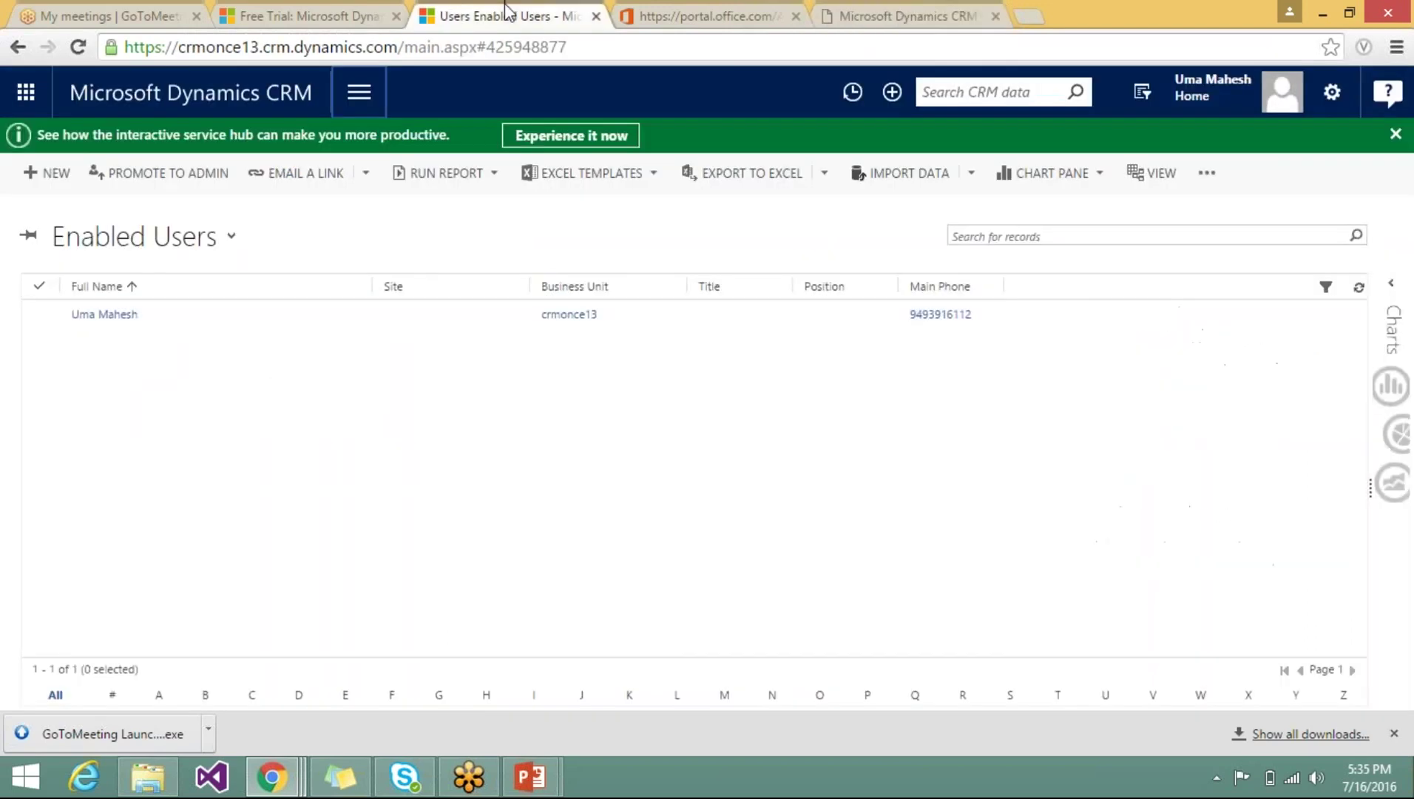
left_click(631, 50)
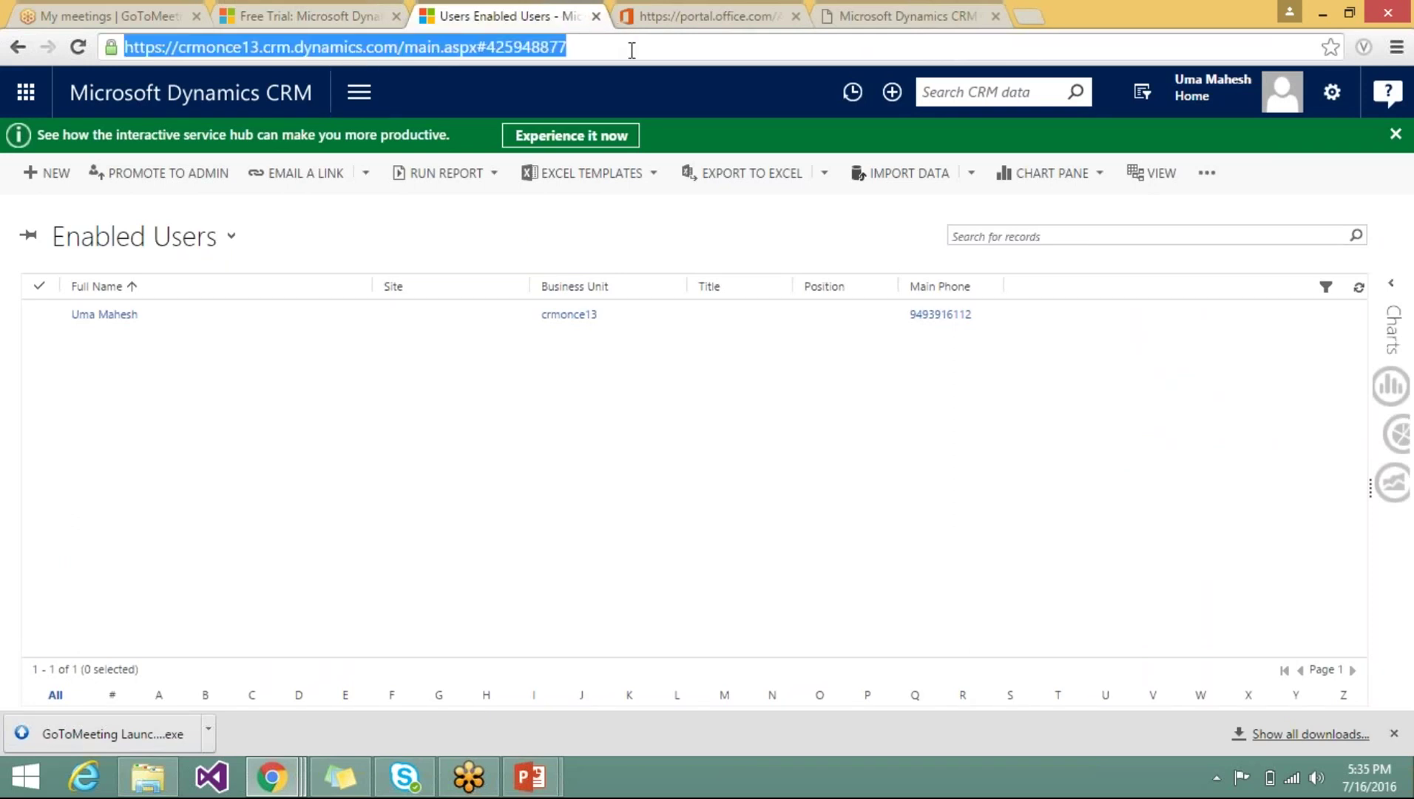
key("Return")
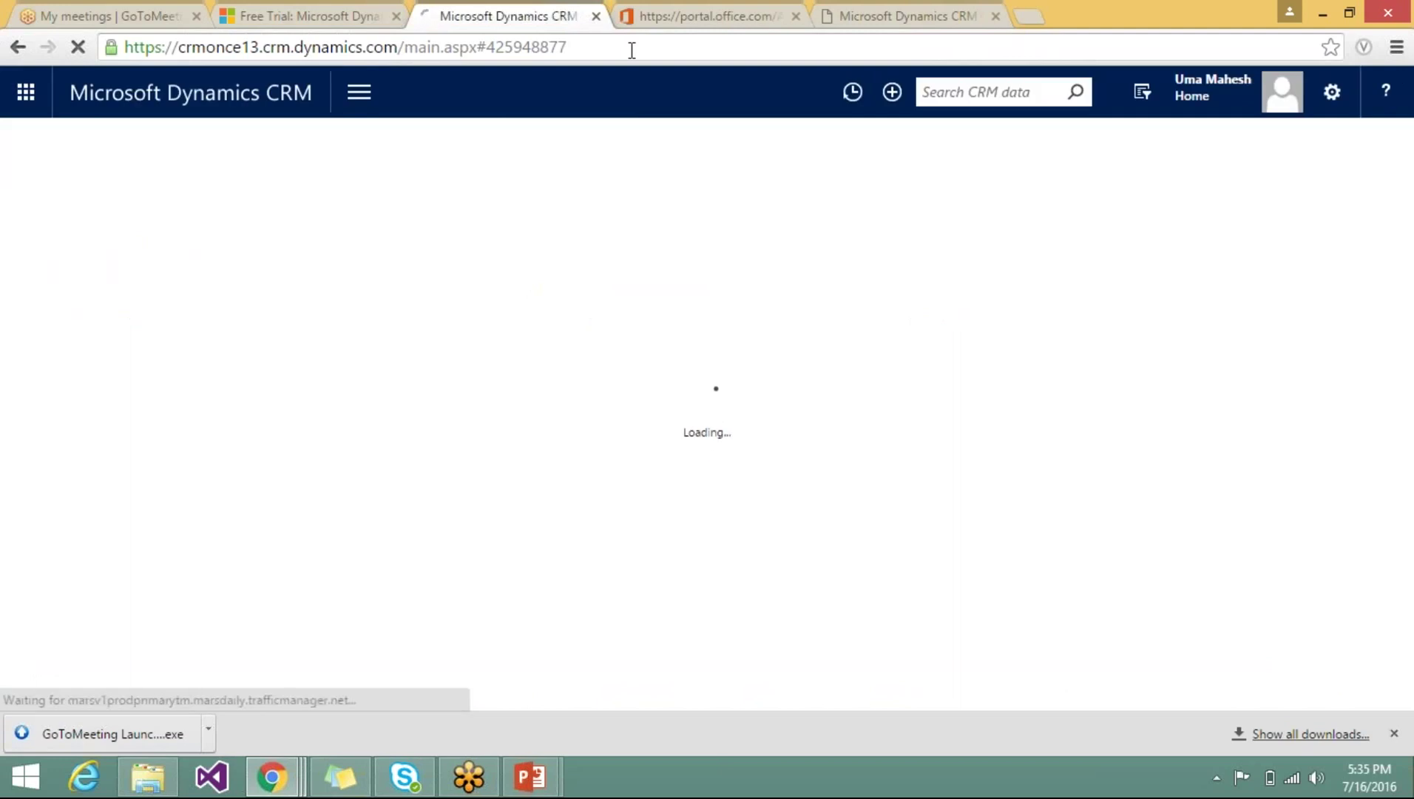
Step: Edit the CRM site's address to crmonce.crm.dynamics.com, load it, and check the address of the page that opens
left_click(632, 50)
left_click(632, 50)
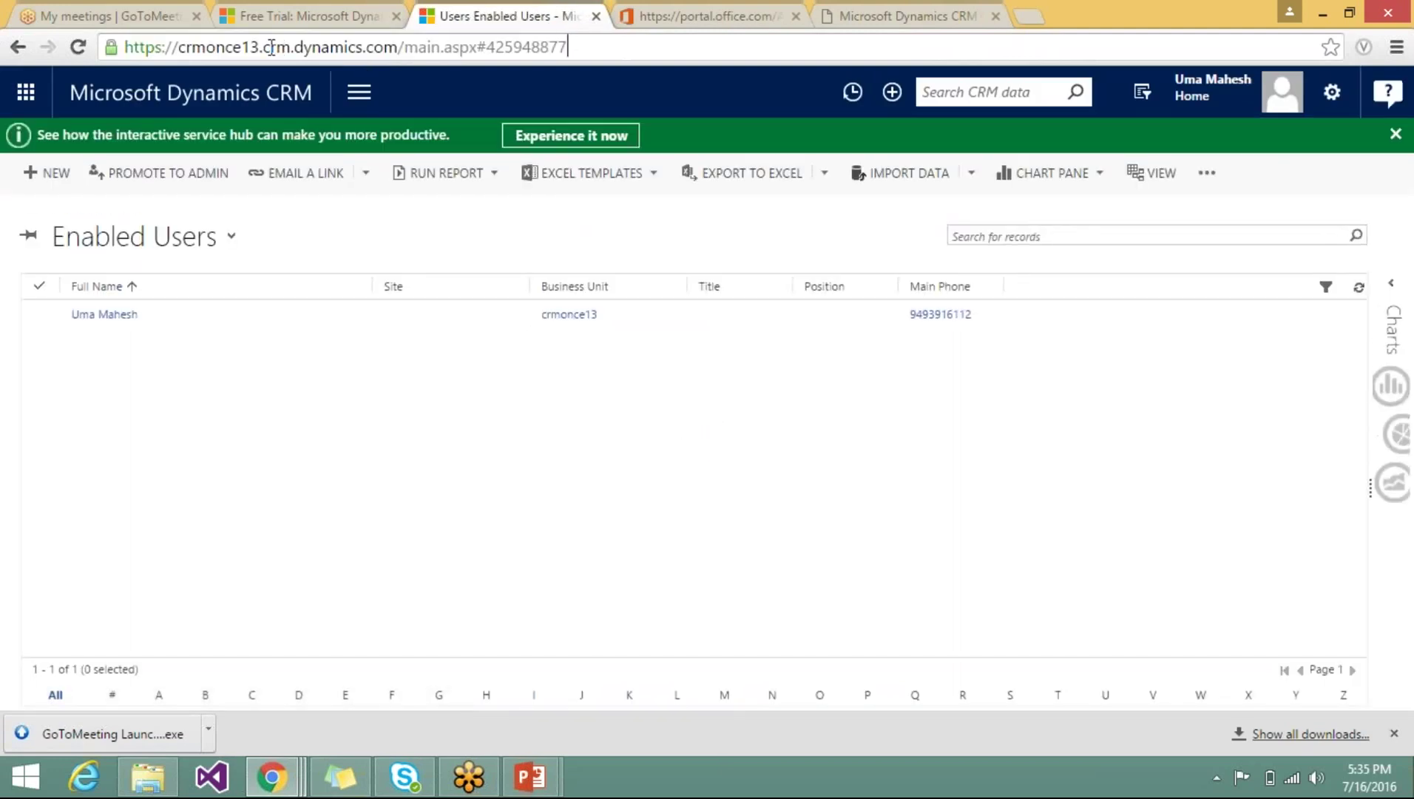
key("BackSpace")
key("BackSpace")
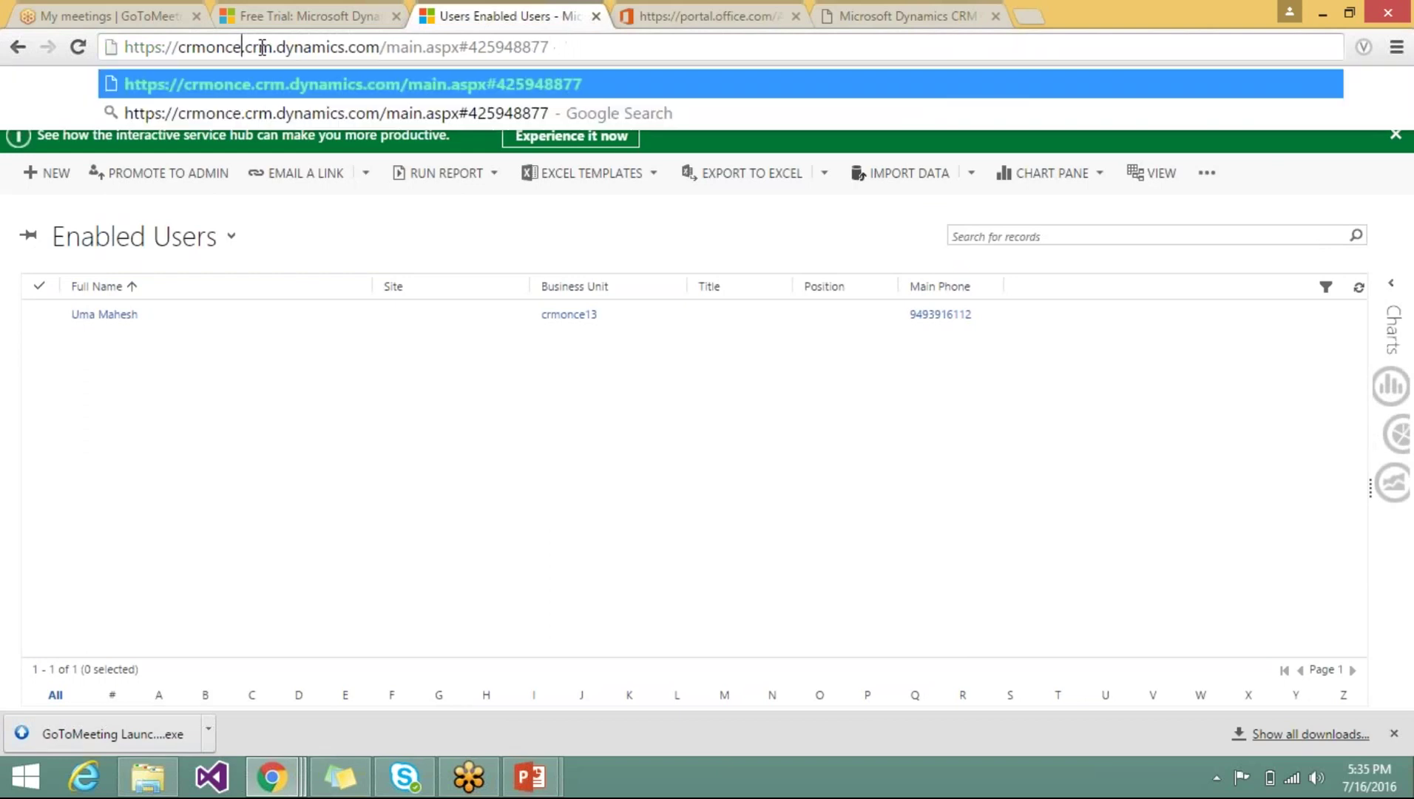
key("Return")
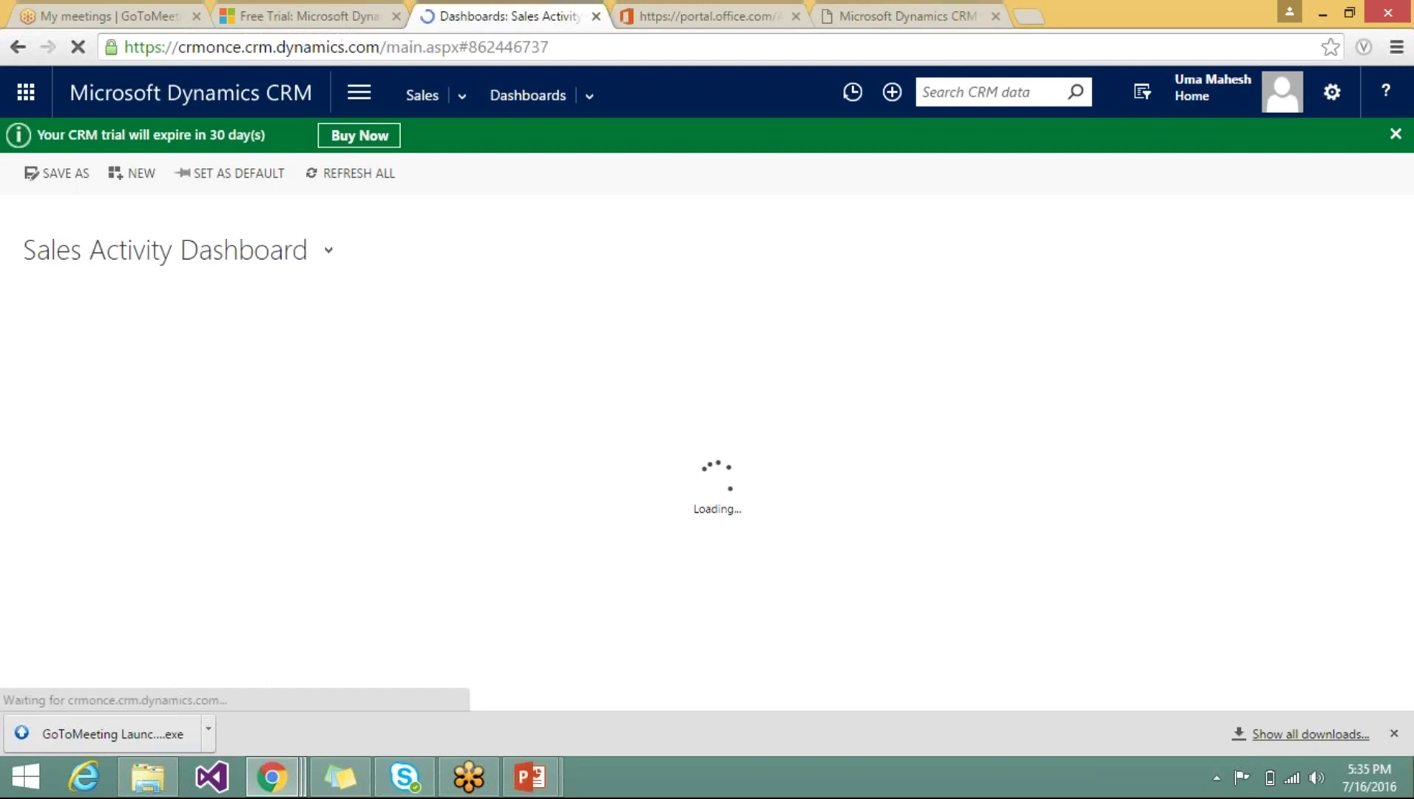
left_click(570, 44)
left_click(570, 44)
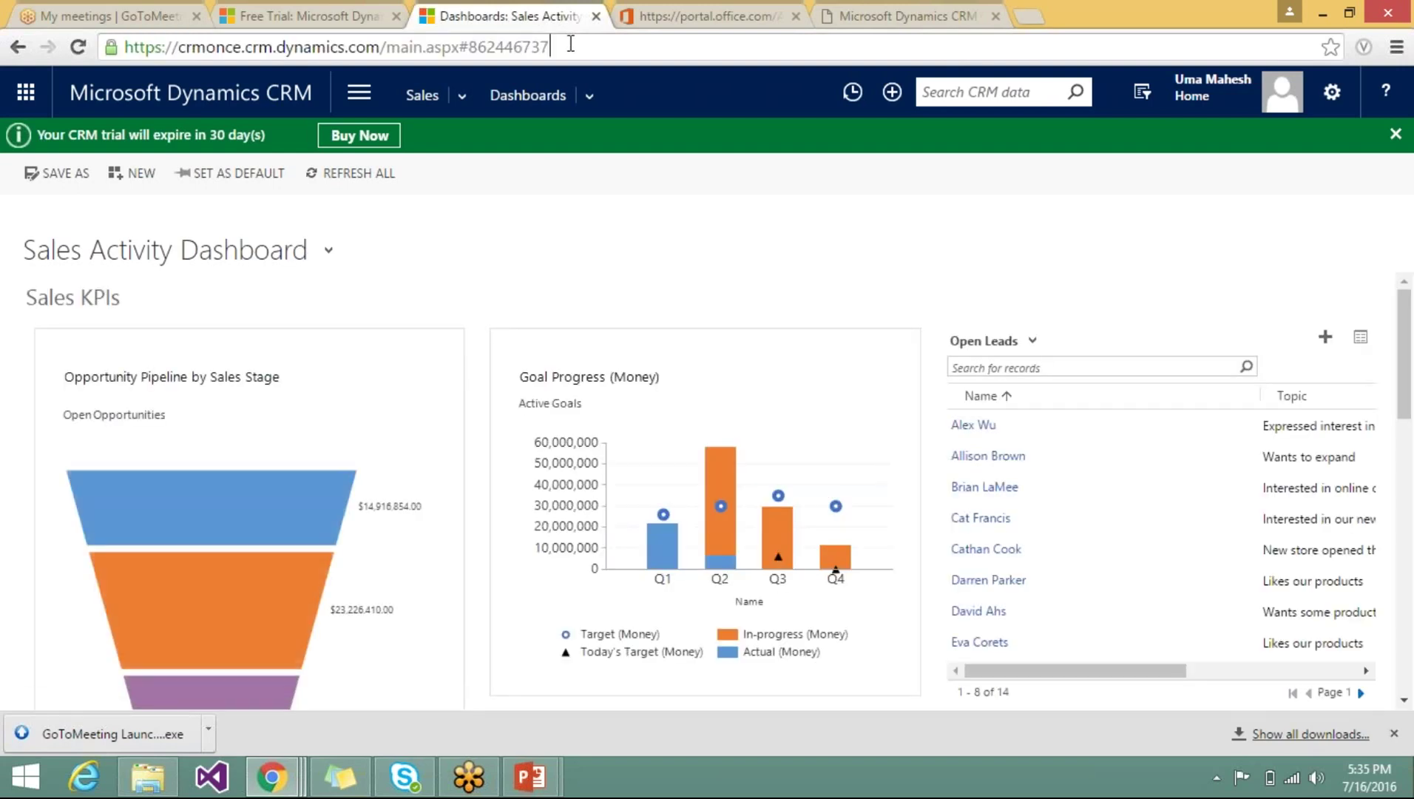
Step: Reopen the Home instance's edit form in the CRM Online Administration Center and review its name, URL and instance type options
left_click(699, 10)
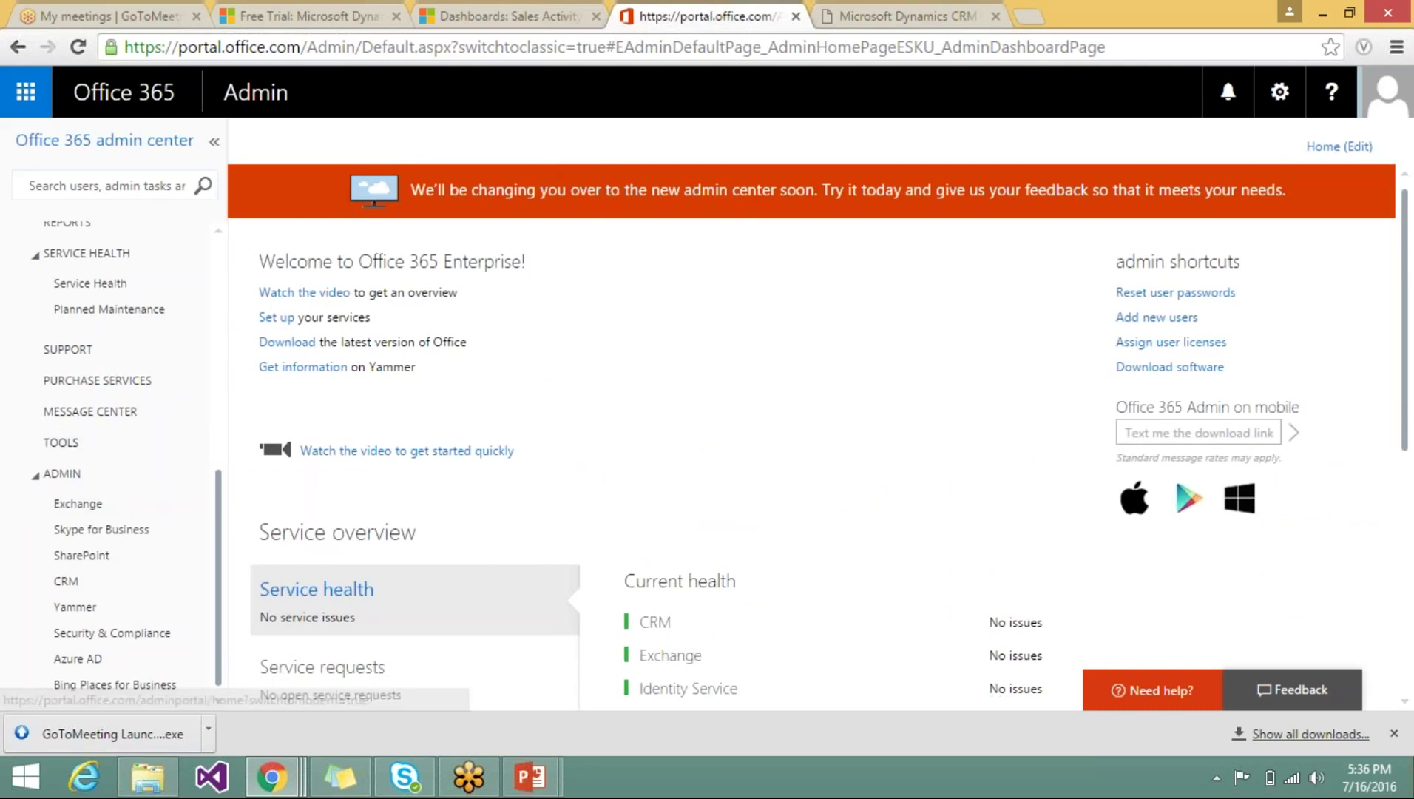
left_click(908, 15)
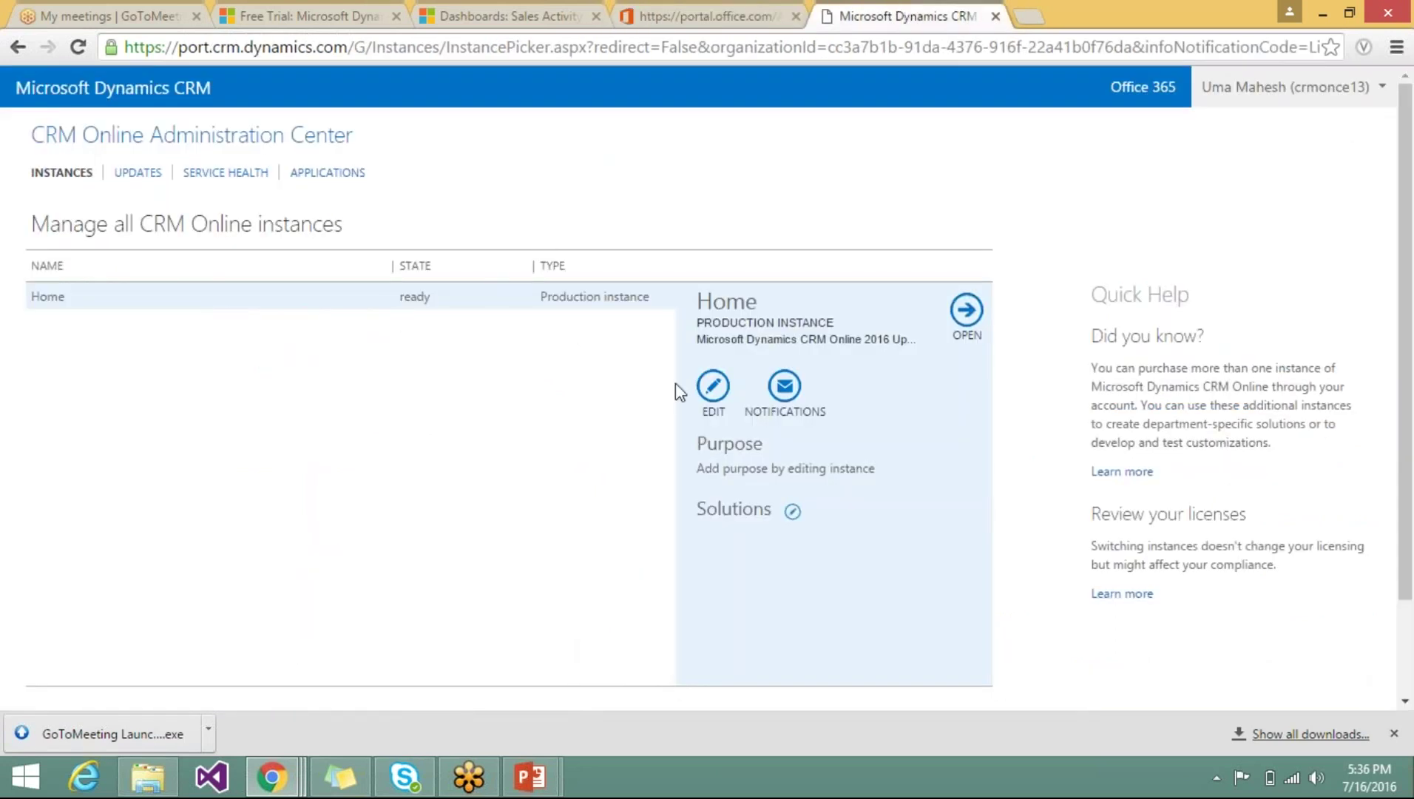
left_click(713, 400)
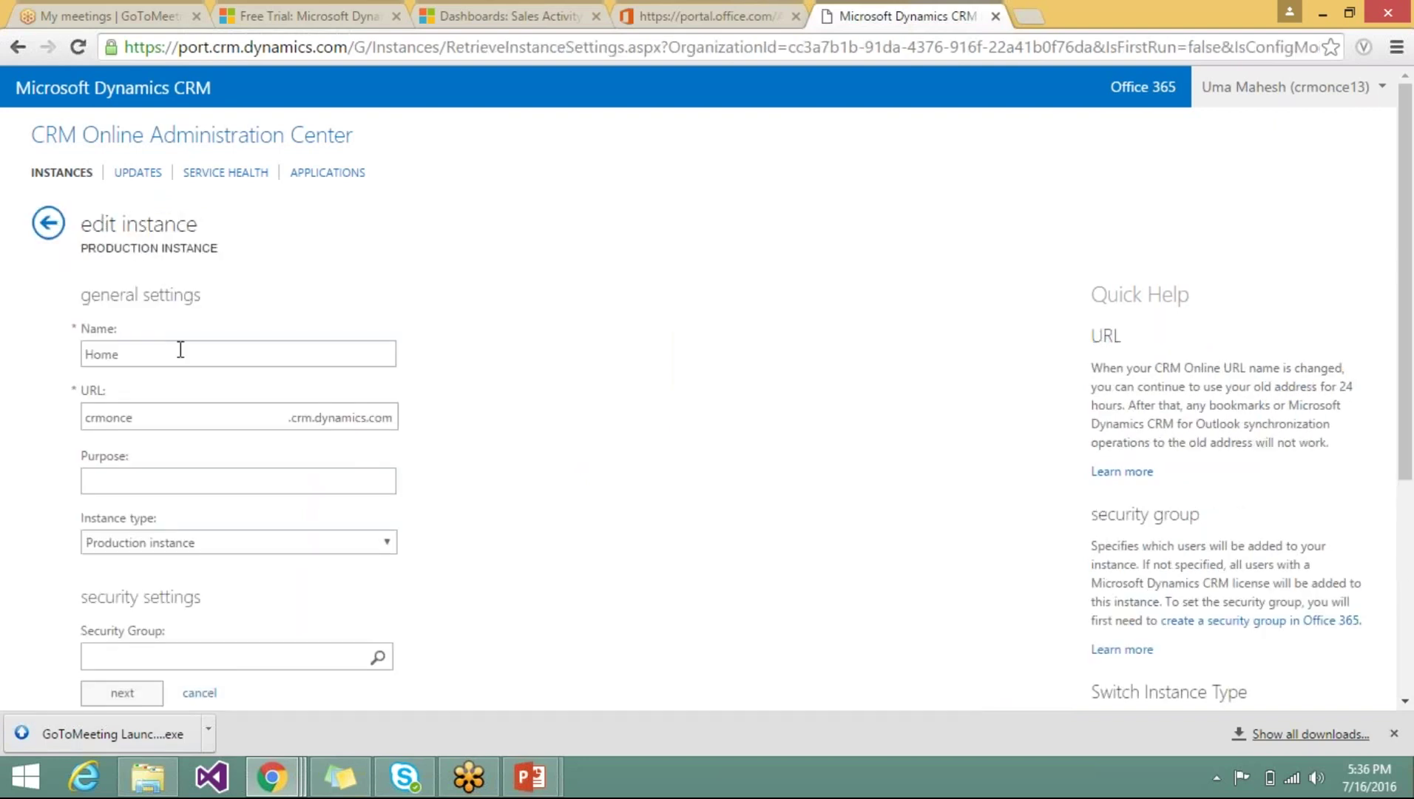
left_click(162, 353)
left_click(162, 354)
left_click(171, 414)
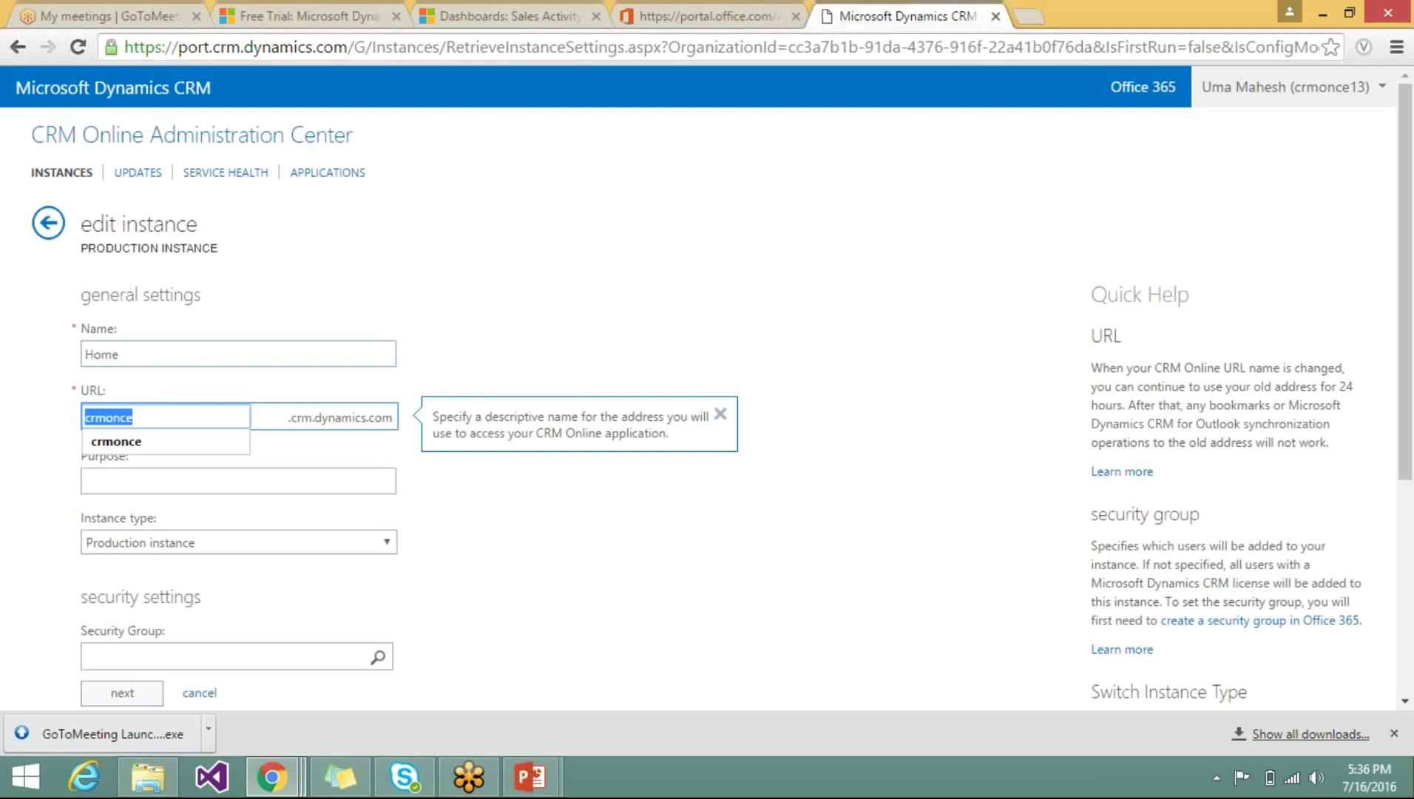
left_click(201, 546)
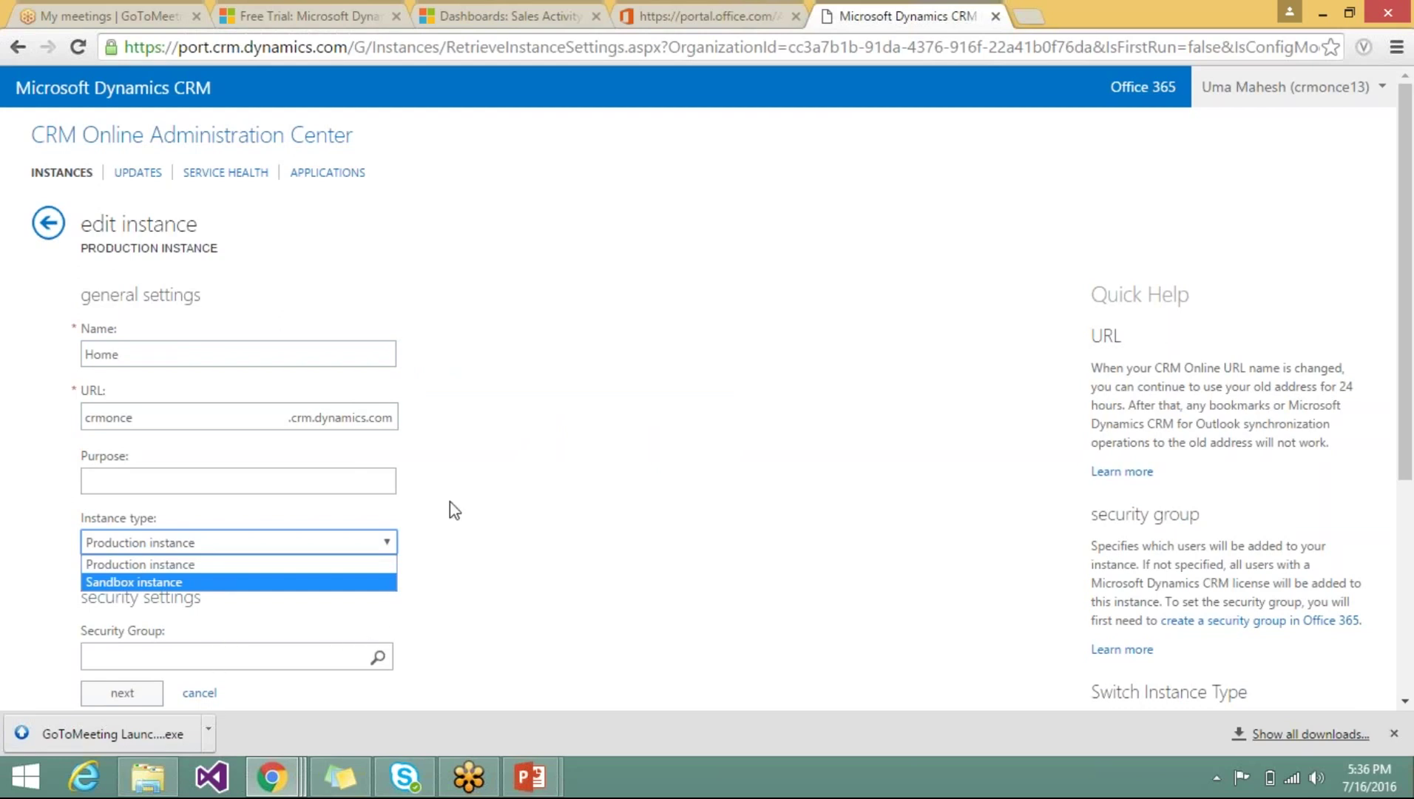
left_click(551, 520)
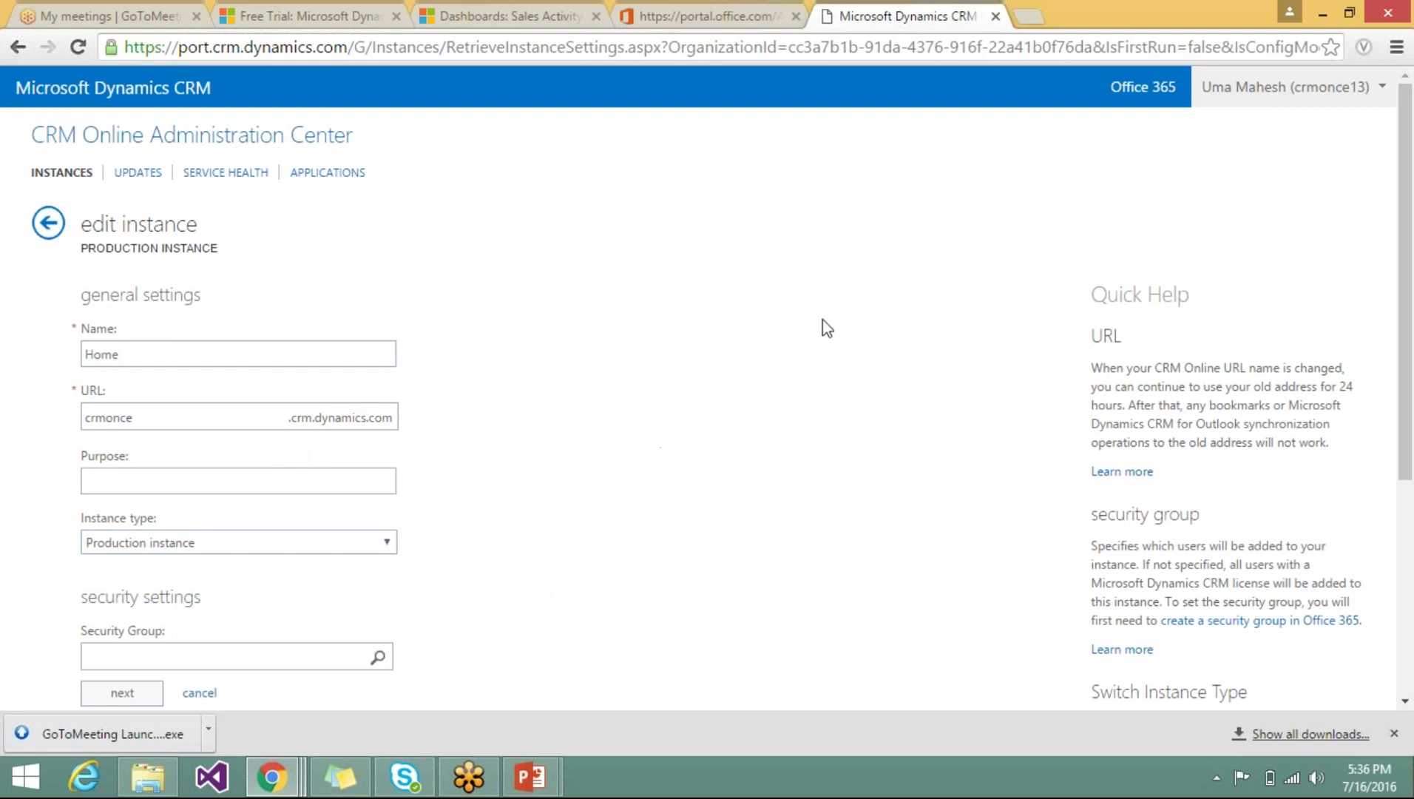
Step: Return to the CRM site's Sales Activity Dashboard and display the work areas to look for Voice of the Customer
left_click(526, 18)
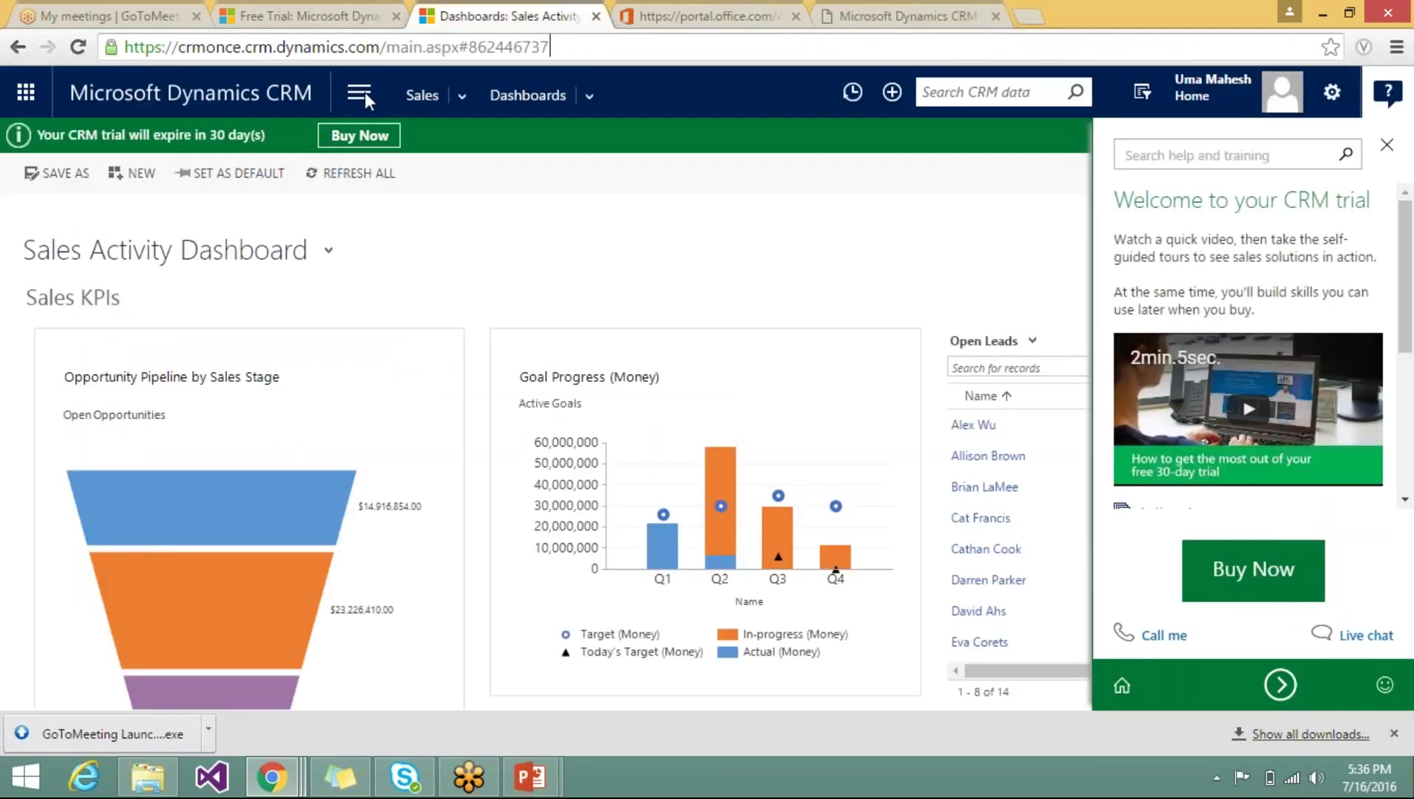
left_click(494, 164)
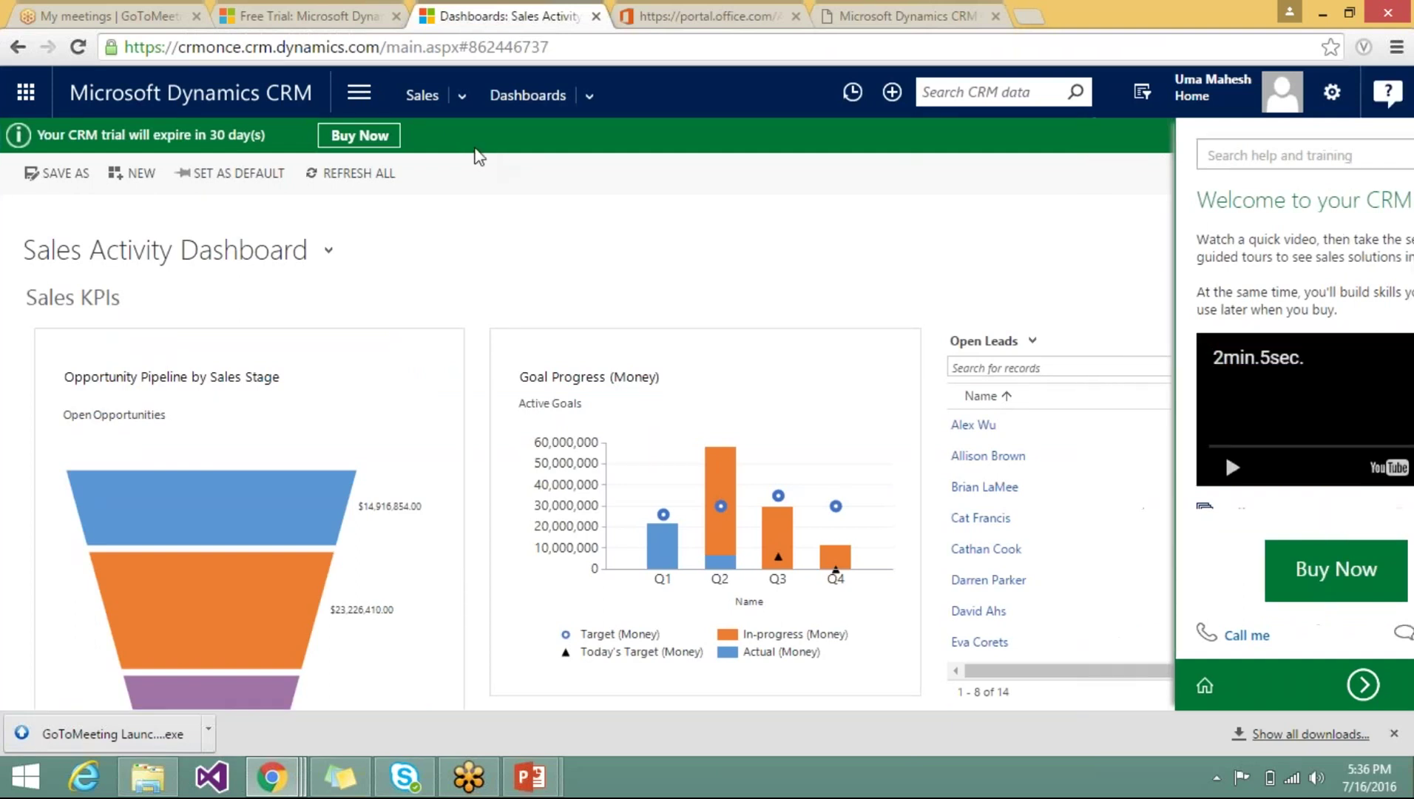
left_click(358, 104)
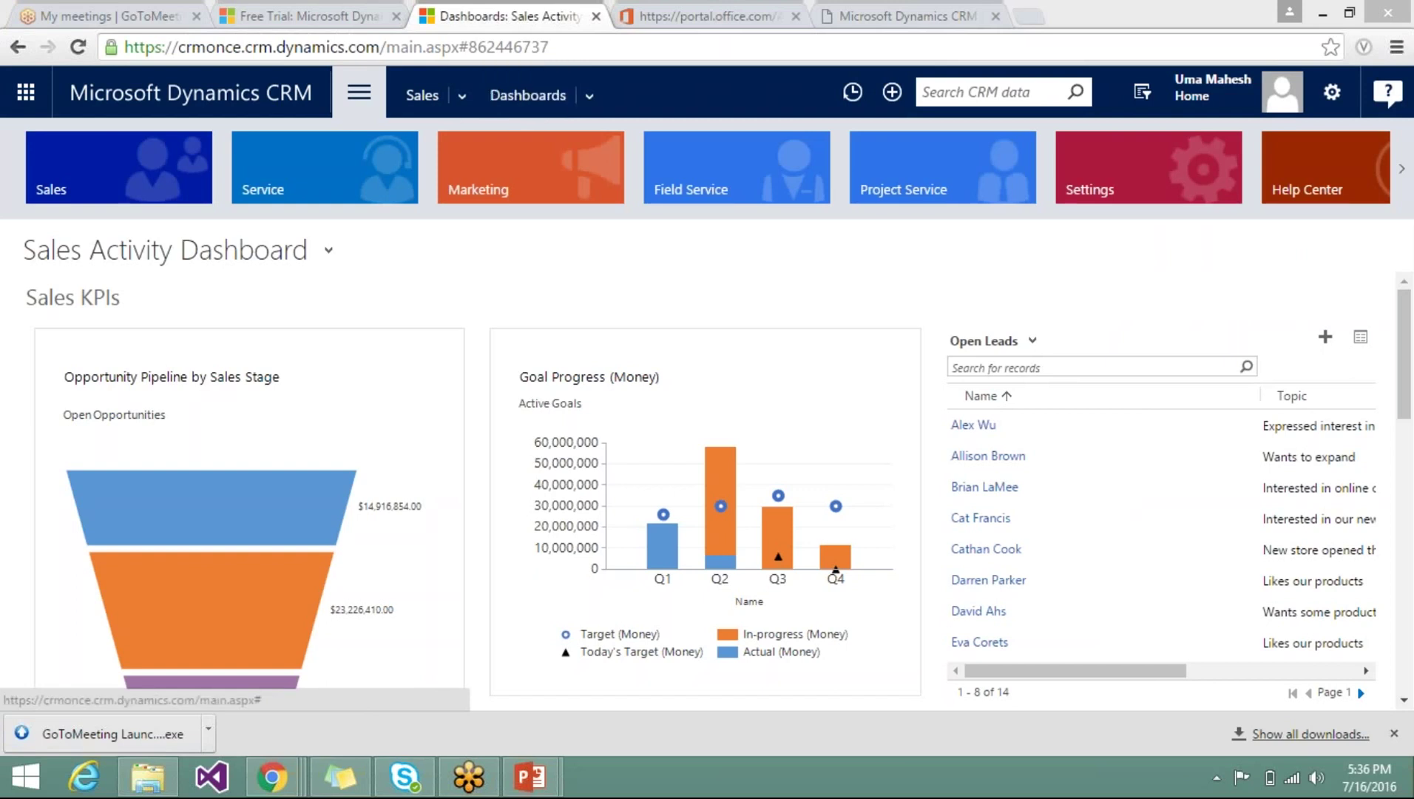
Step: Leave the instance's edit form in the administration center and check the Voice of the Customer installation status in the Home instance's solutions
left_click(710, 9)
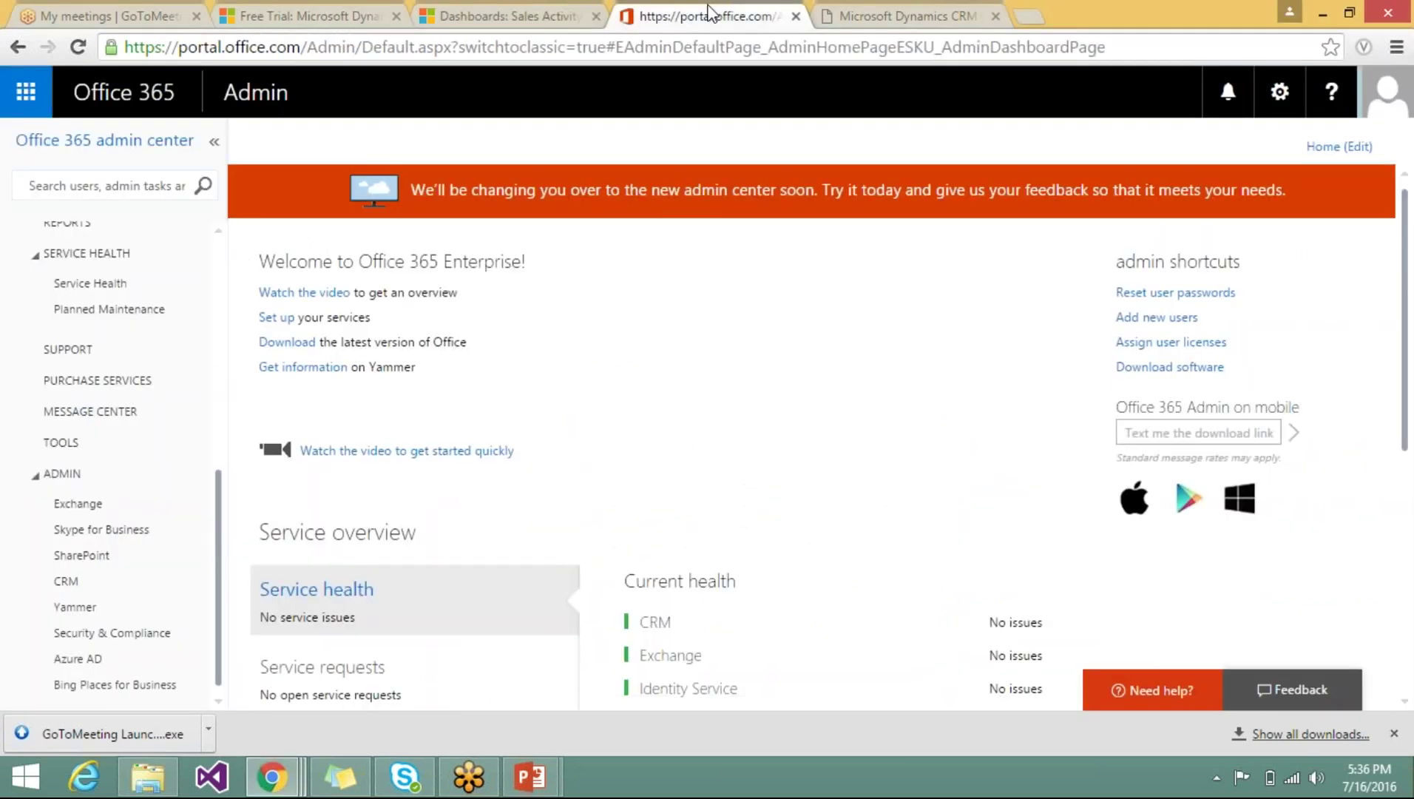
left_click(862, 8)
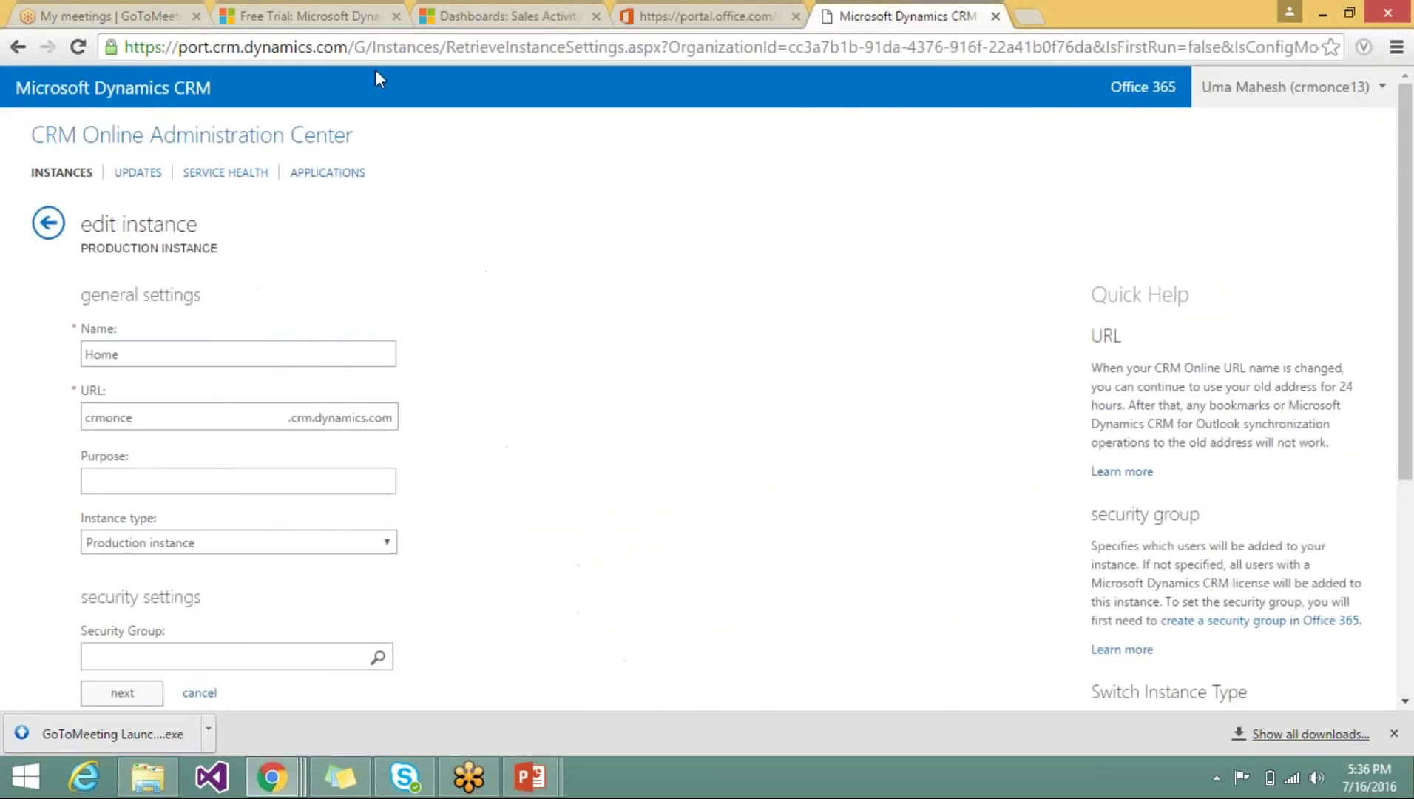
left_click(48, 222)
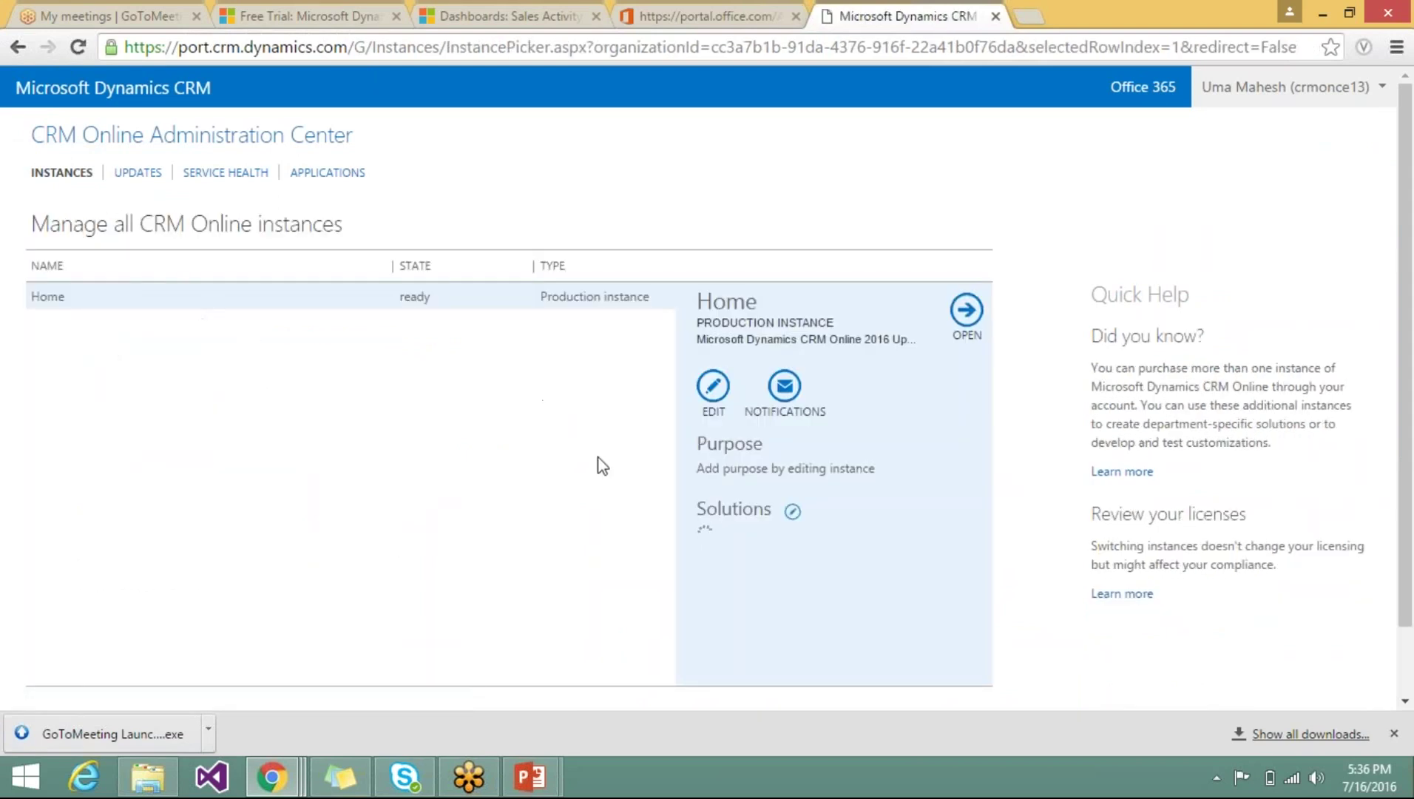
left_click(792, 511)
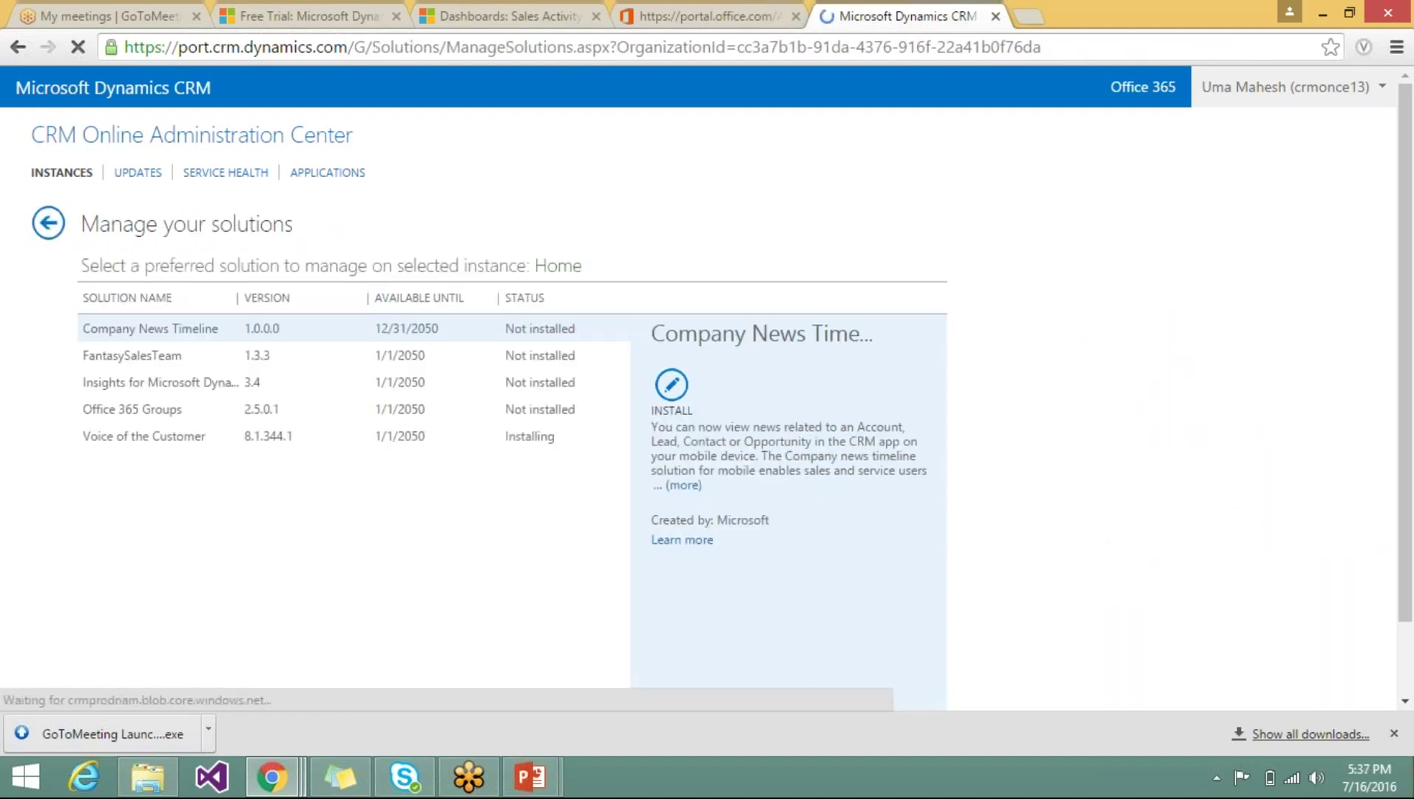
left_click(485, 440)
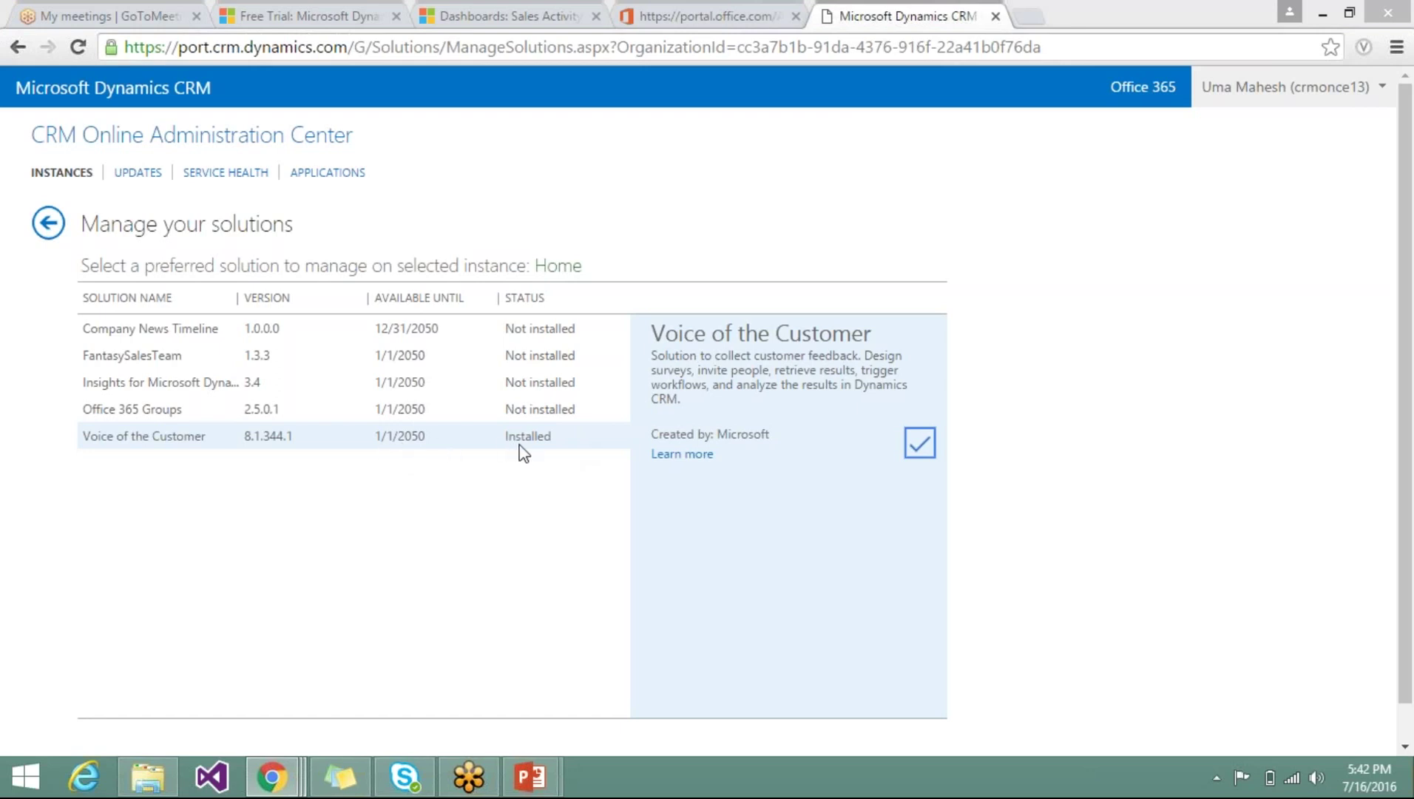
Step: Reload the CRM site, check its work areas for Voice of the Customer, and return to the Home instance's solution list
left_click(510, 16)
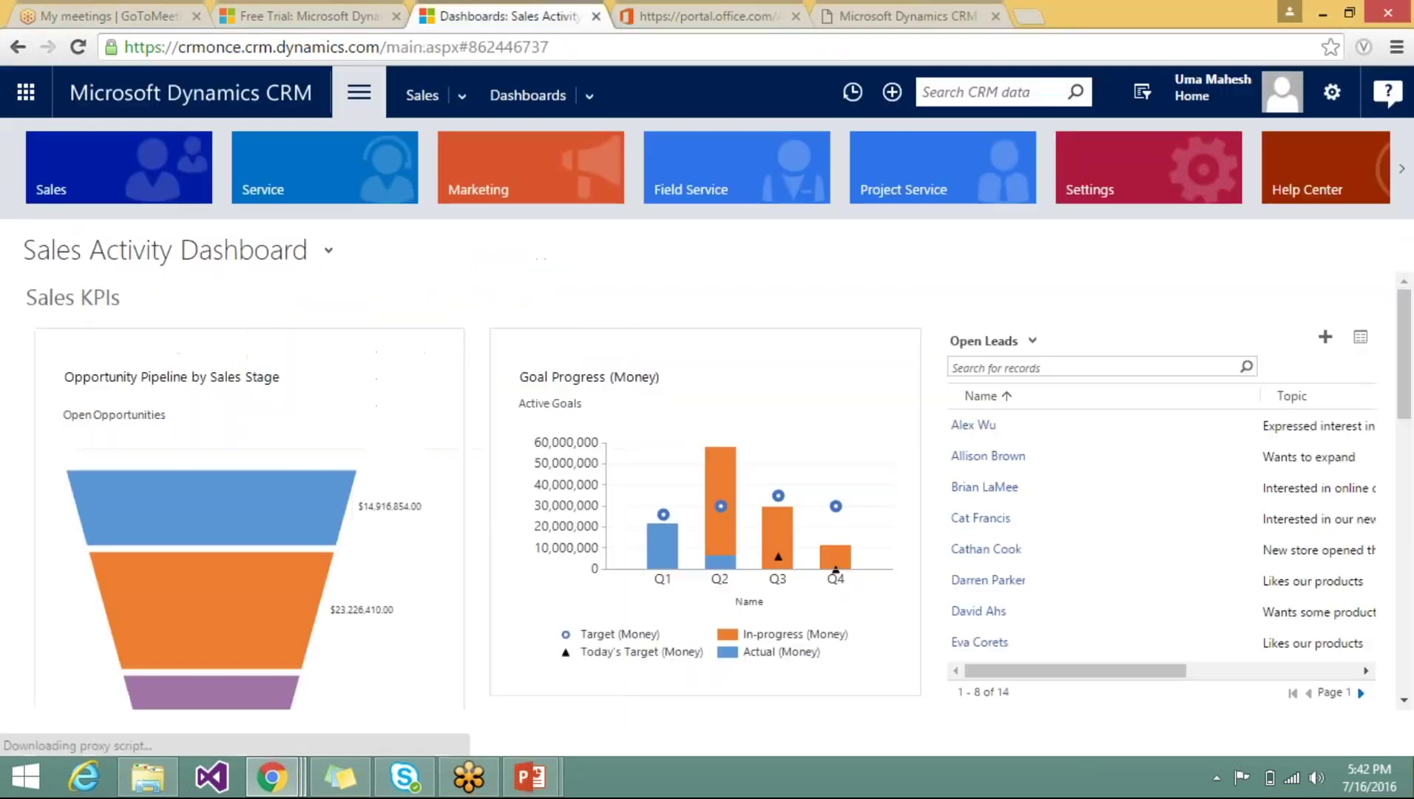
double_click(510, 47)
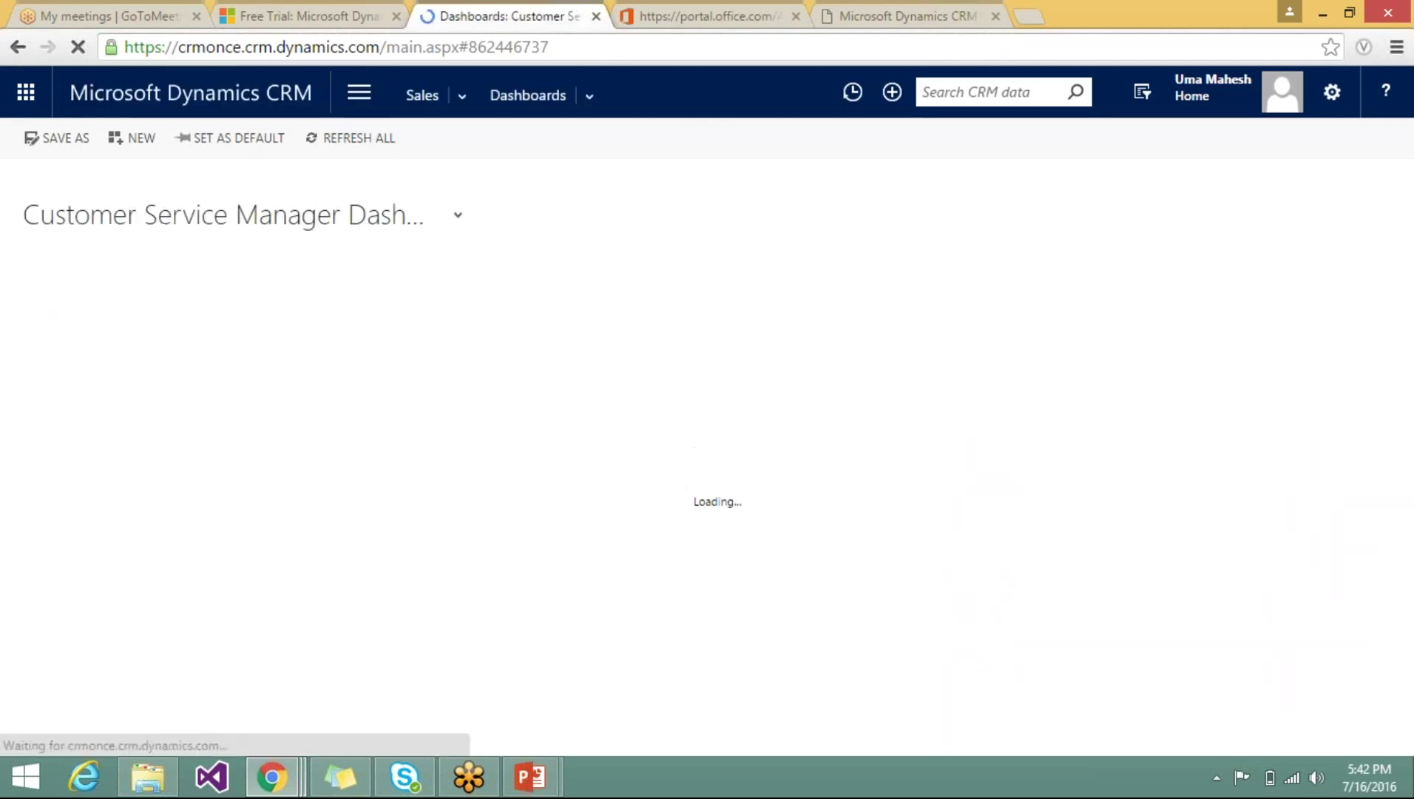
left_click(360, 92)
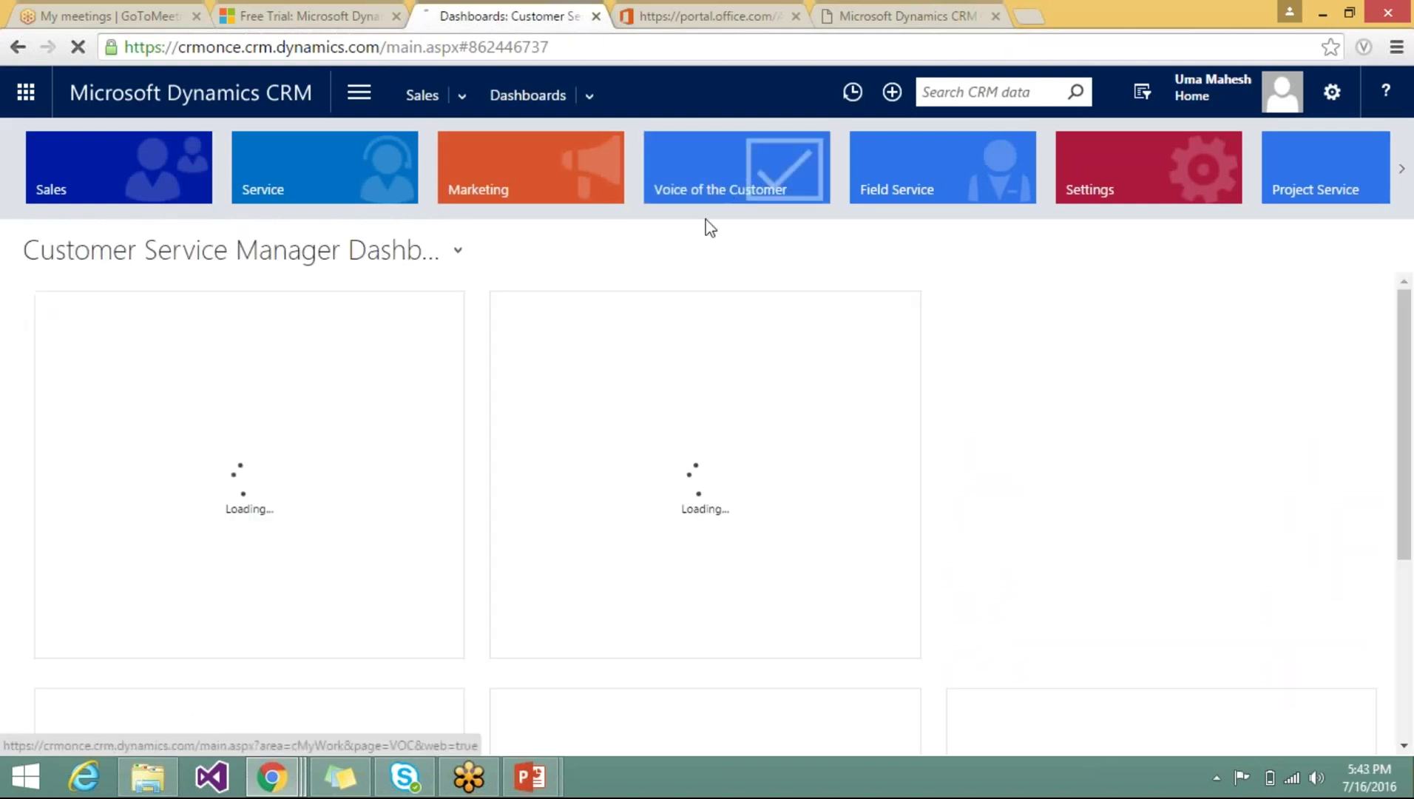
left_click(939, 14)
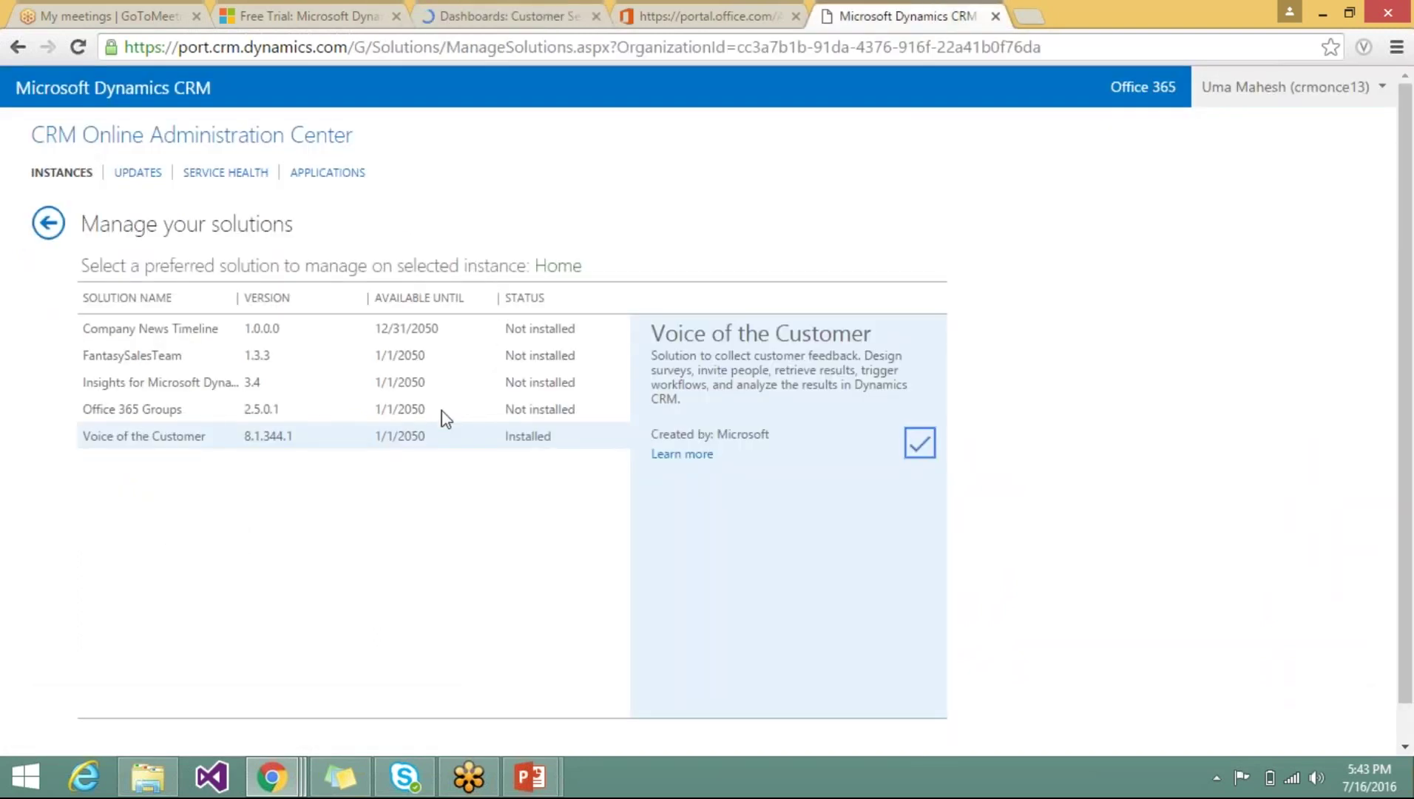